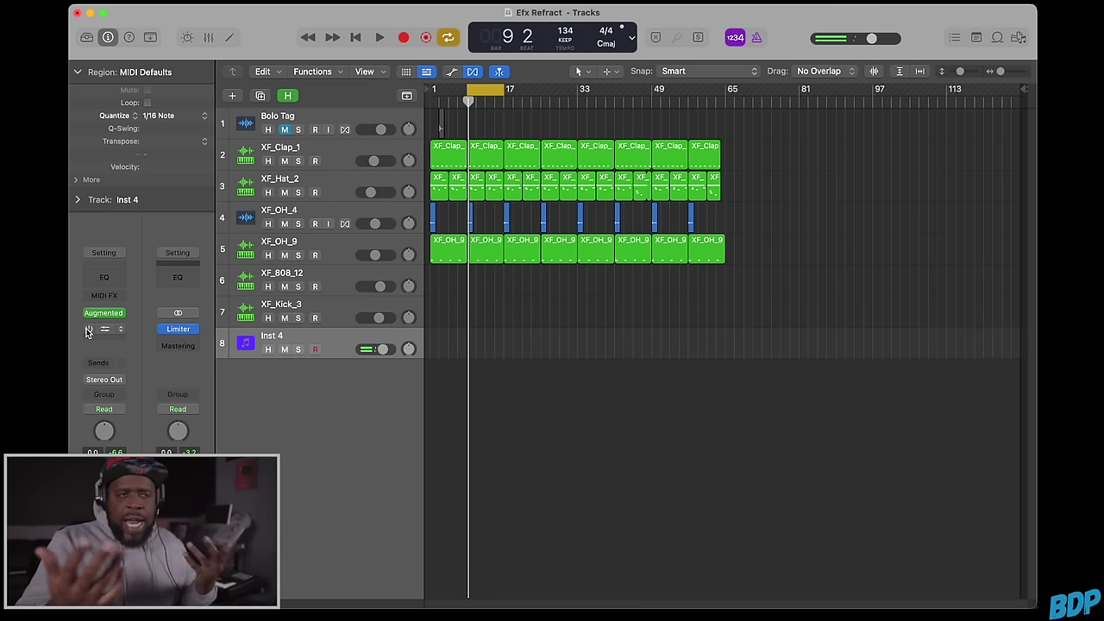
Step: Switch on the Efx Refract insert on Inst 4 and open its window at a larger size
click(88, 329)
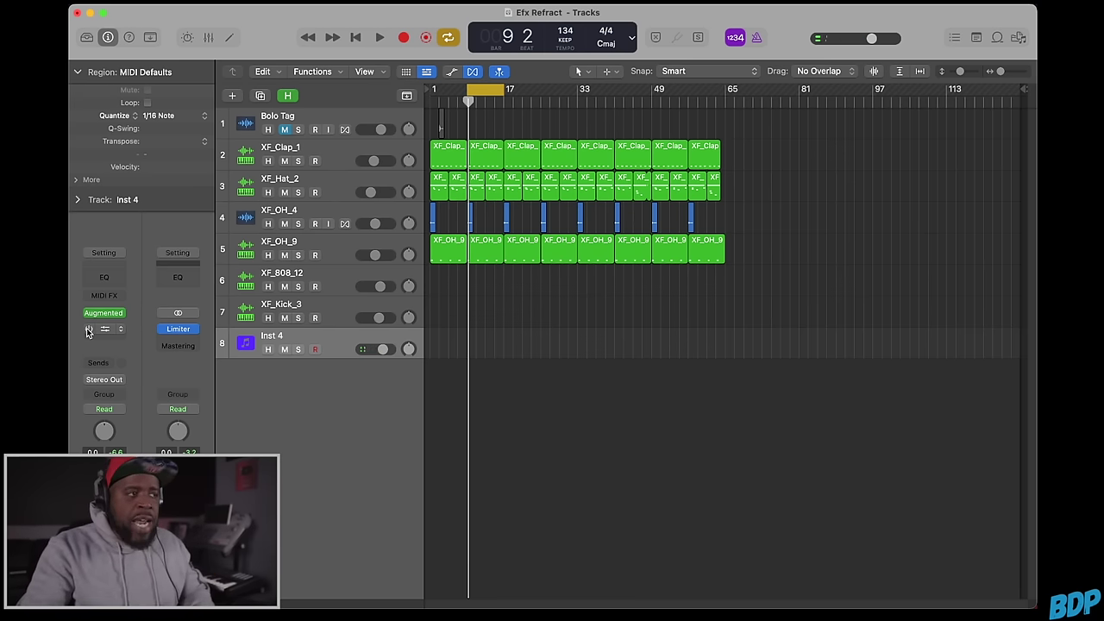
click(105, 329)
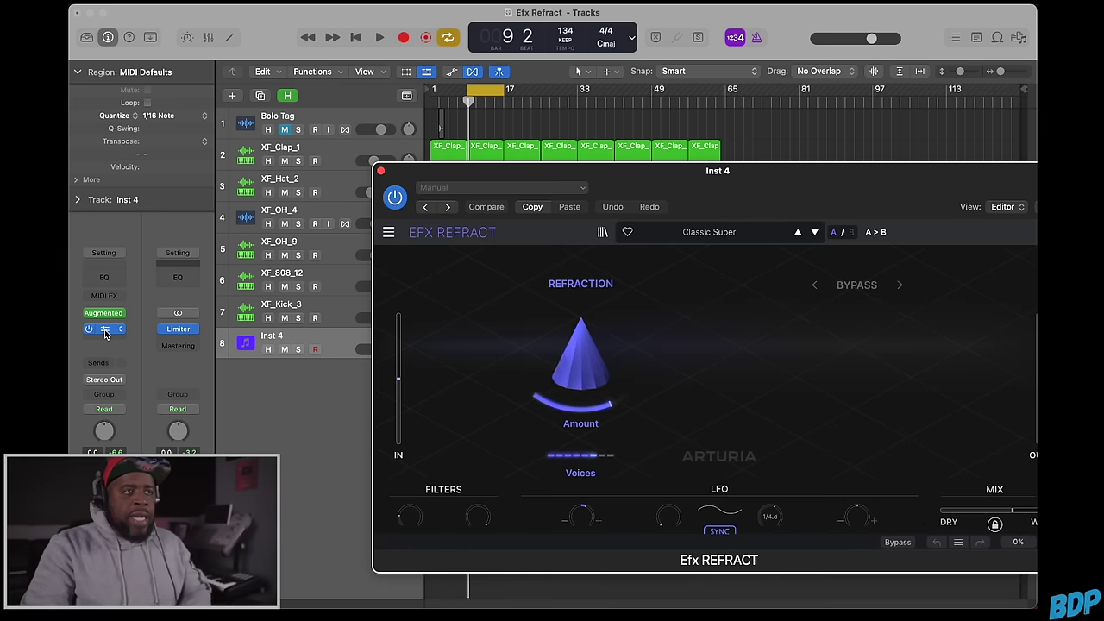
drag(661, 172, 471, 111)
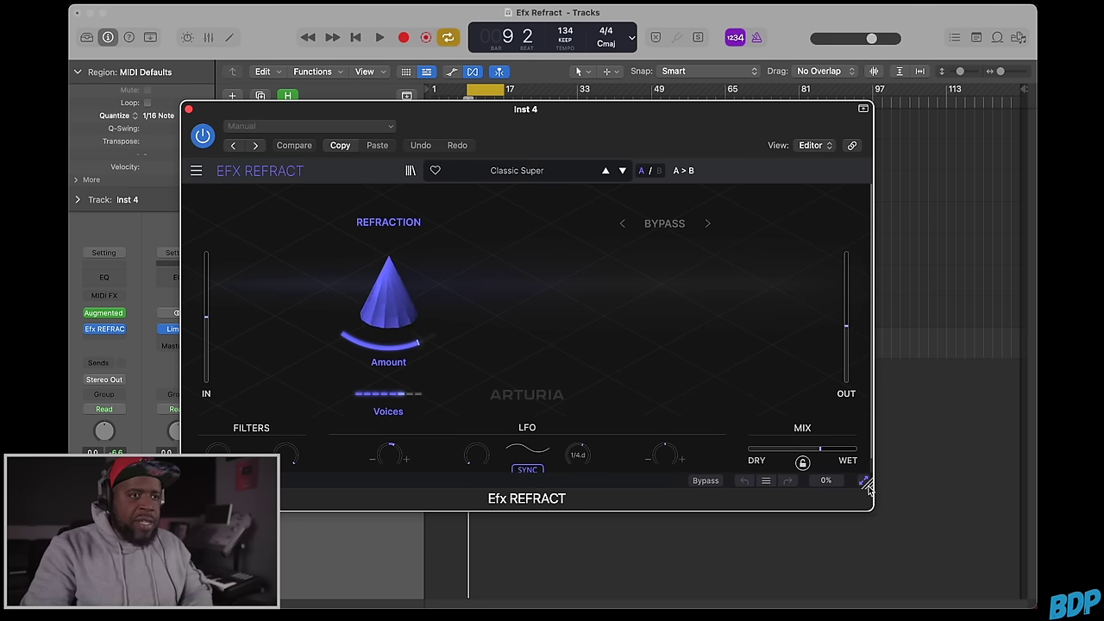
drag(866, 485, 916, 532)
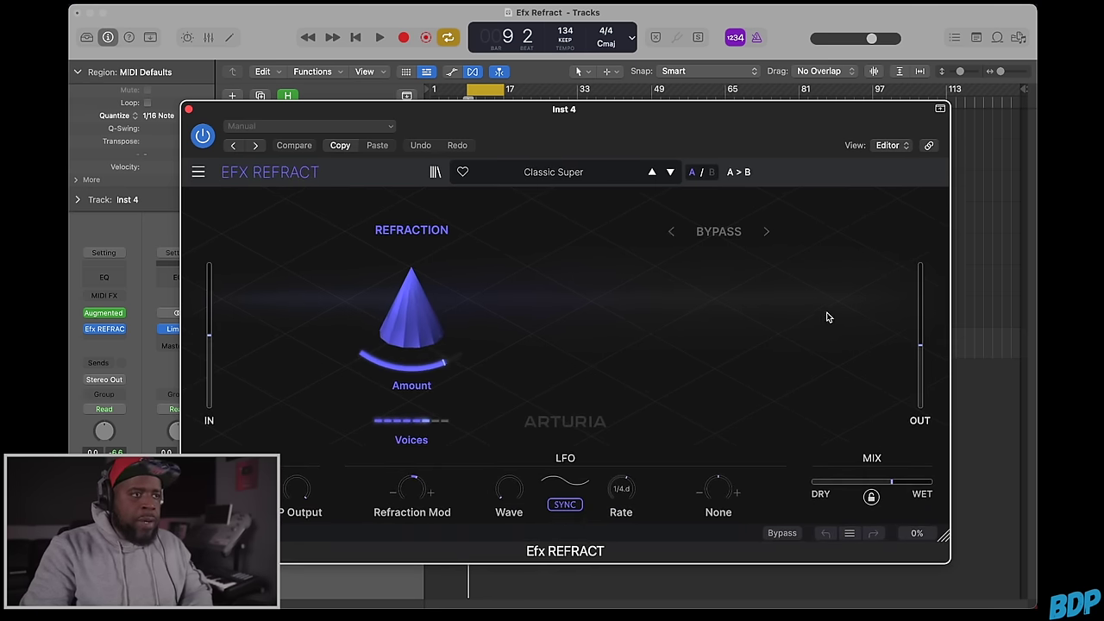
drag(757, 128, 755, 101)
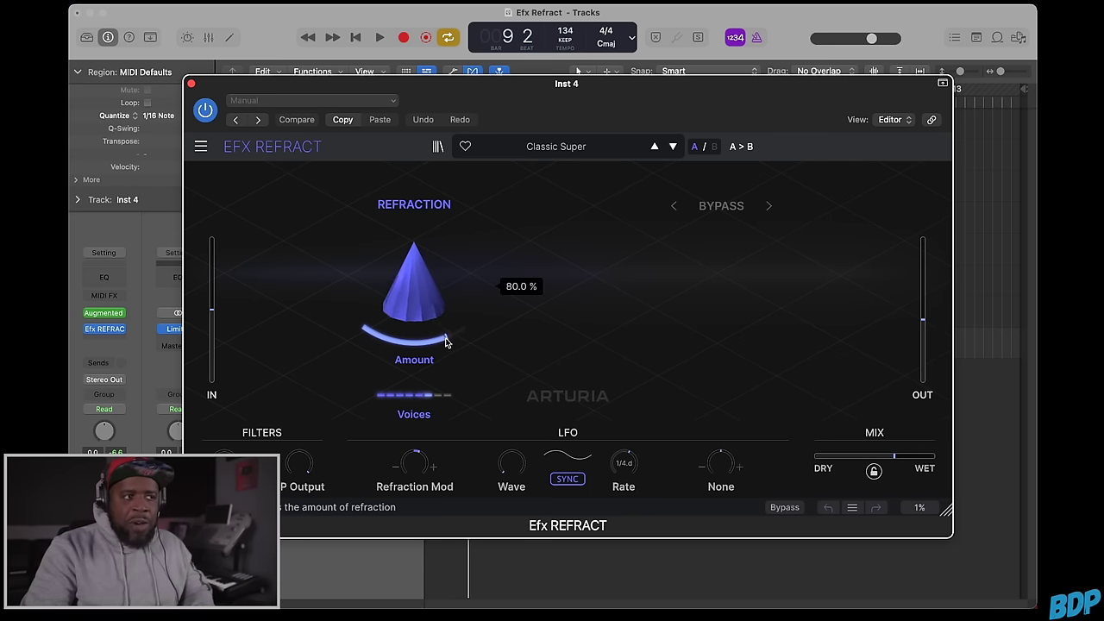
Step: Set the Refraction Amount to about 79%
mouse_move(417, 318)
mouse_down()
mouse_move(418, 371)
mouse_move(418, 320)
mouse_up()
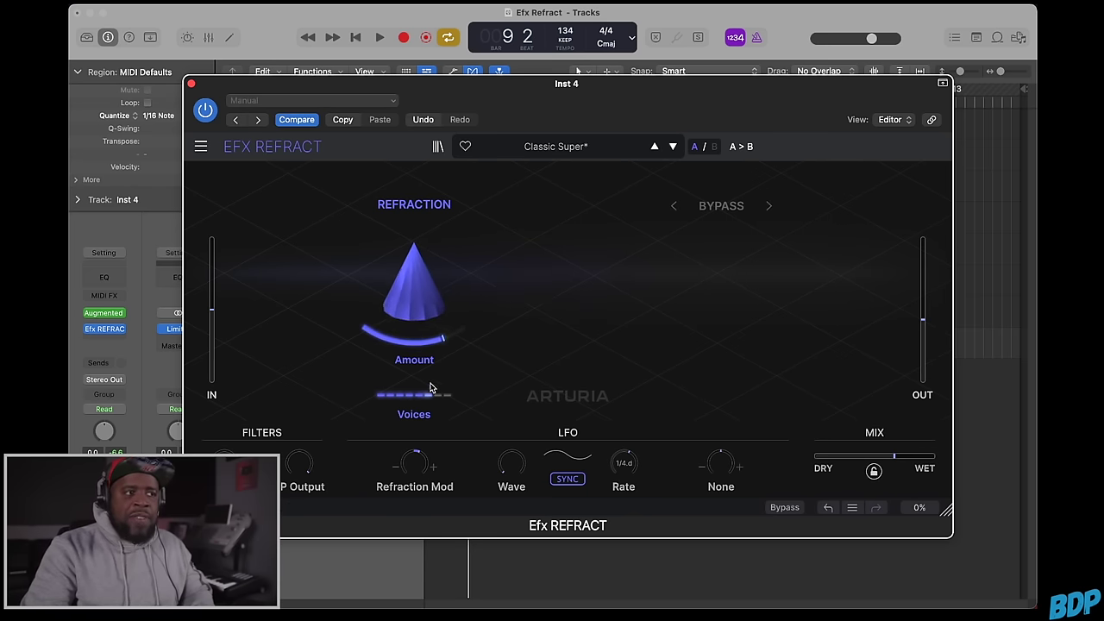
mouse_move(440, 403)
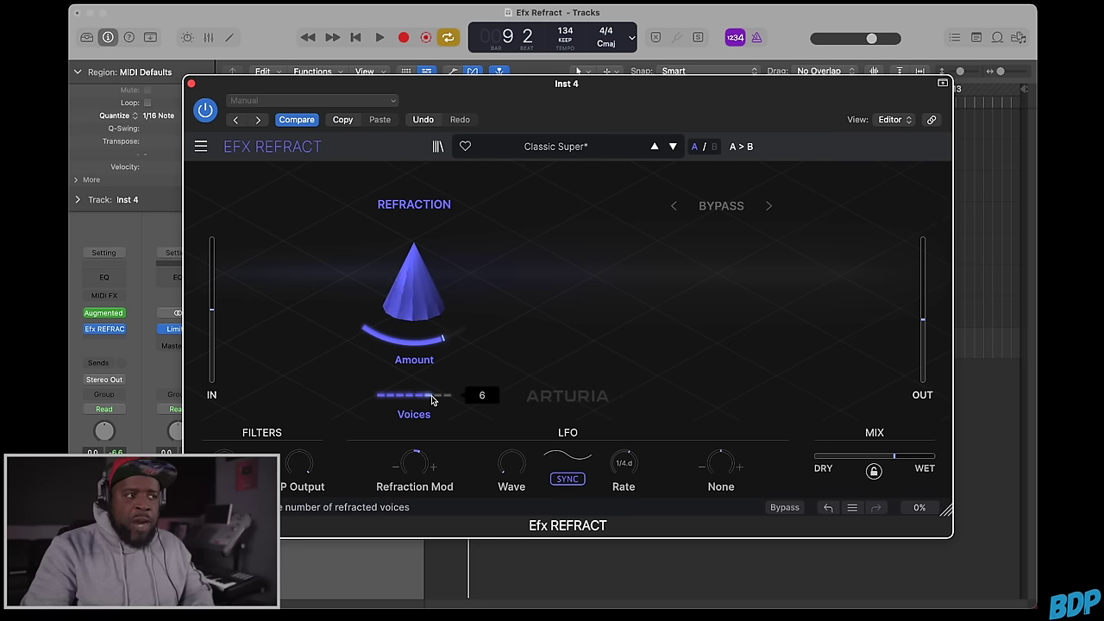
mouse_move(414, 480)
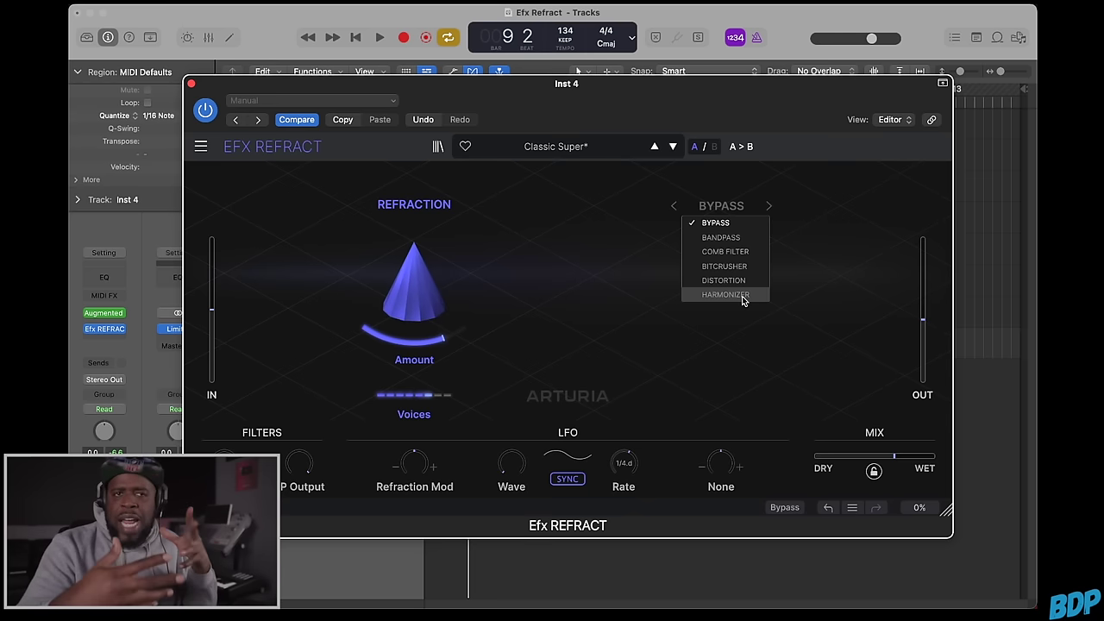
Step: Dismiss the mode list with Bypass kept and bring up the Efx Refract preset list
click(695, 462)
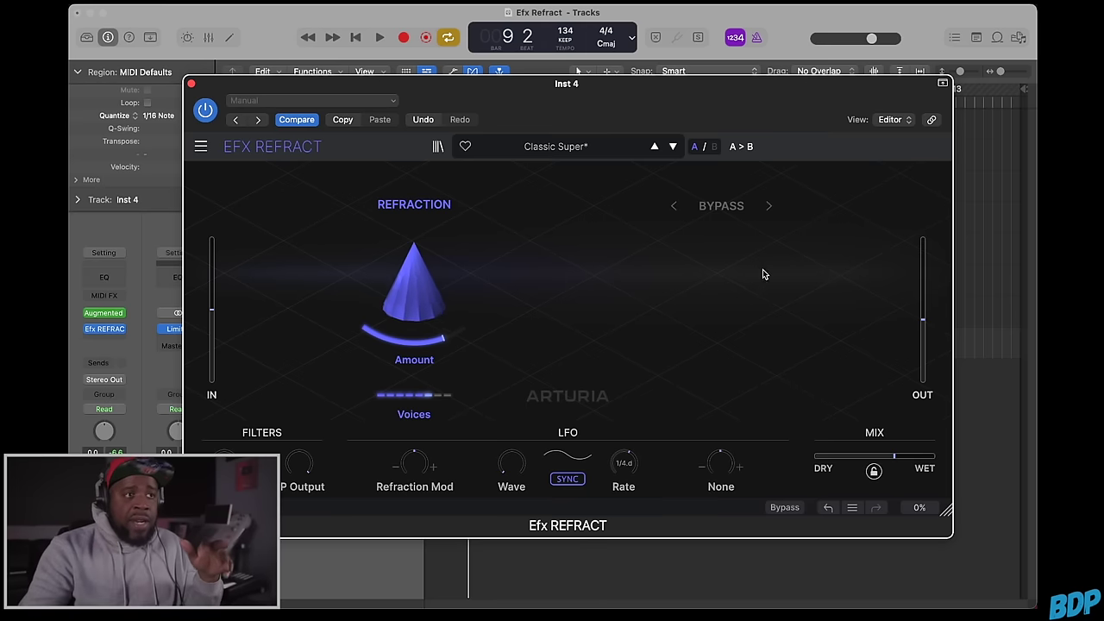
click(609, 149)
mouse_move(576, 191)
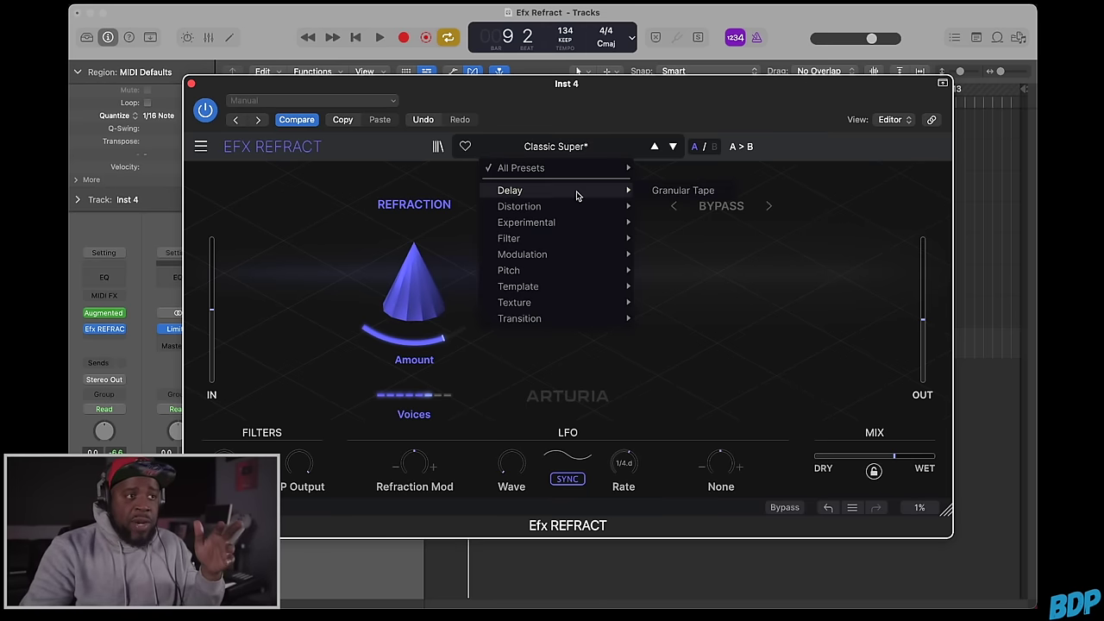
Step: Close the preset list and sweep Refraction Amount down to about 17%, then up to about 88%
click(809, 113)
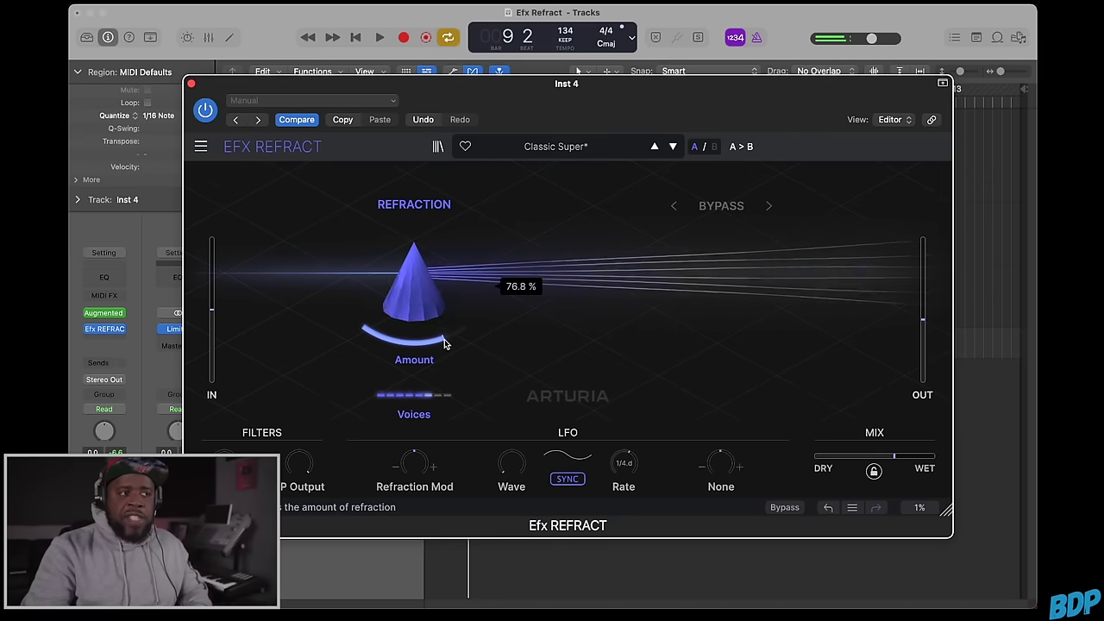
drag(414, 280, 414, 315)
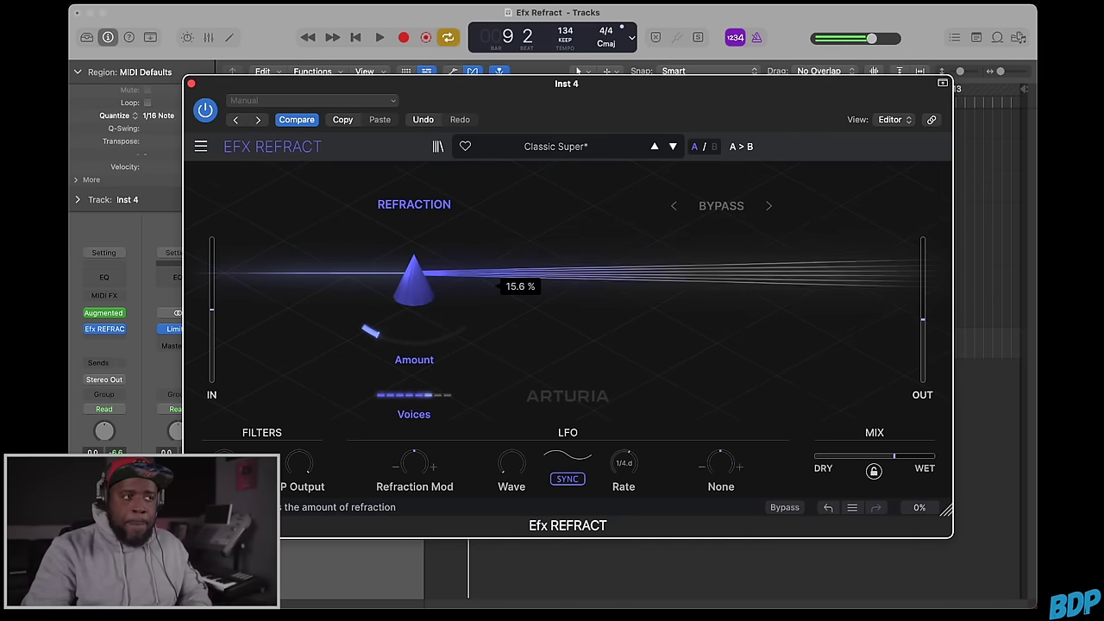
drag(445, 364, 446, 344)
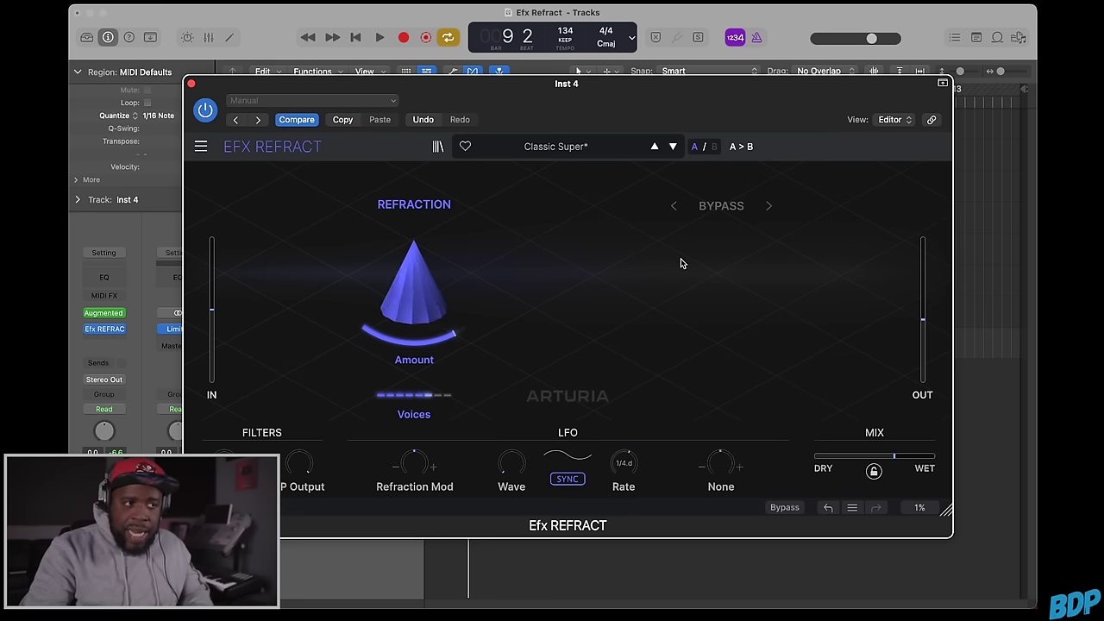
Step: Switch the mode effect to Bandpass with Cutoff at 522 Hz and Resonance about 0.68
click(726, 207)
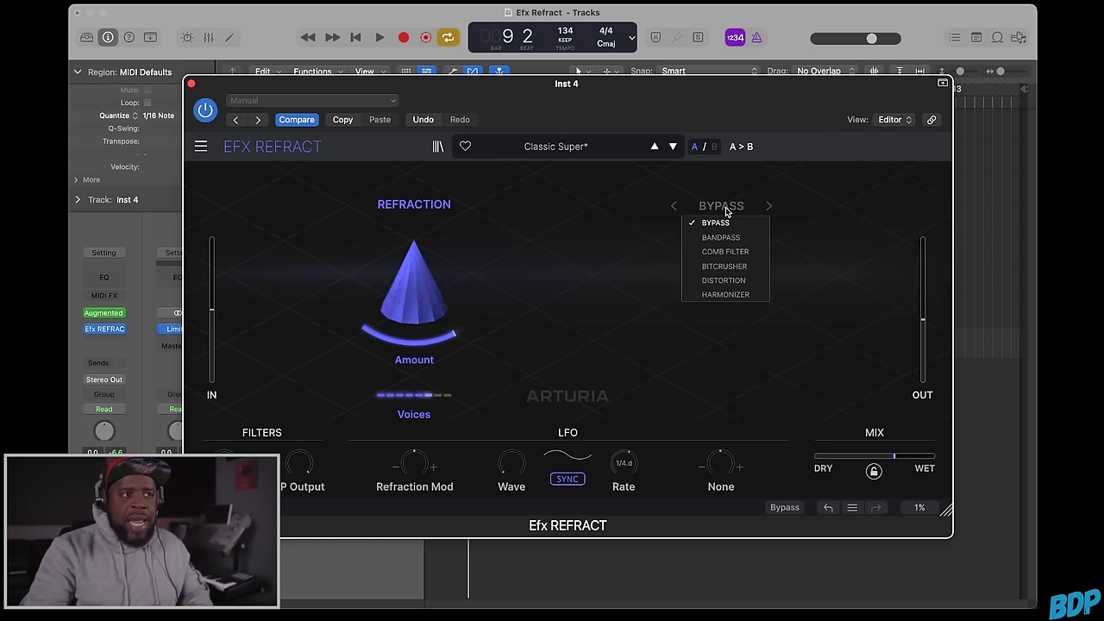
click(722, 238)
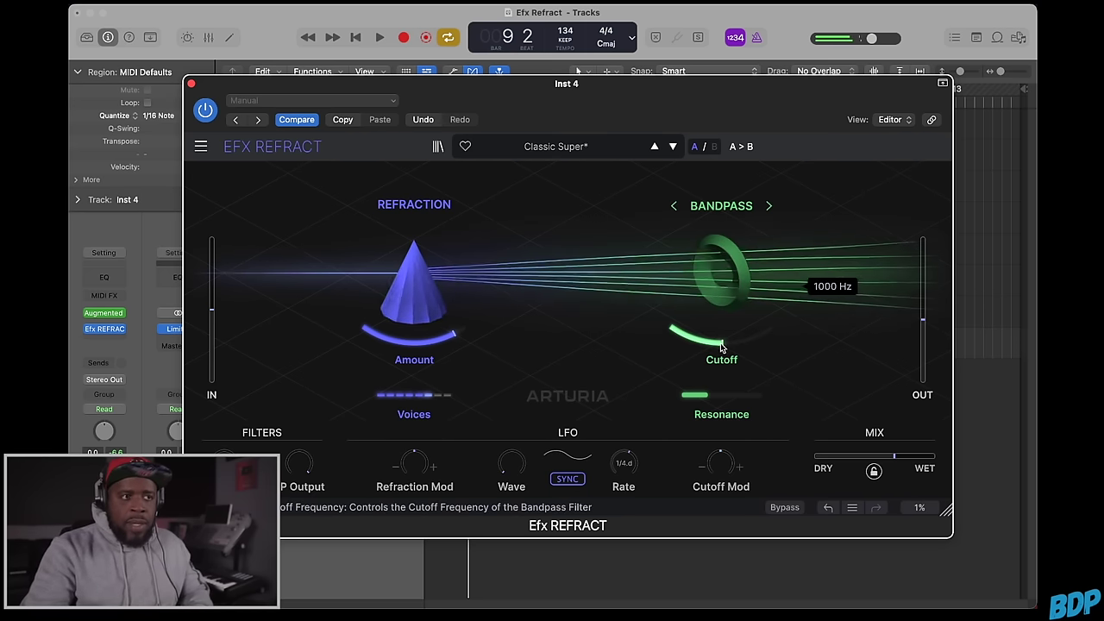
mouse_move(723, 348)
mouse_down()
mouse_move(723, 318)
mouse_move(723, 352)
mouse_move(723, 319)
mouse_move(723, 344)
mouse_move(710, 347)
mouse_move(710, 326)
mouse_move(710, 349)
mouse_move(710, 321)
mouse_move(712, 347)
mouse_up()
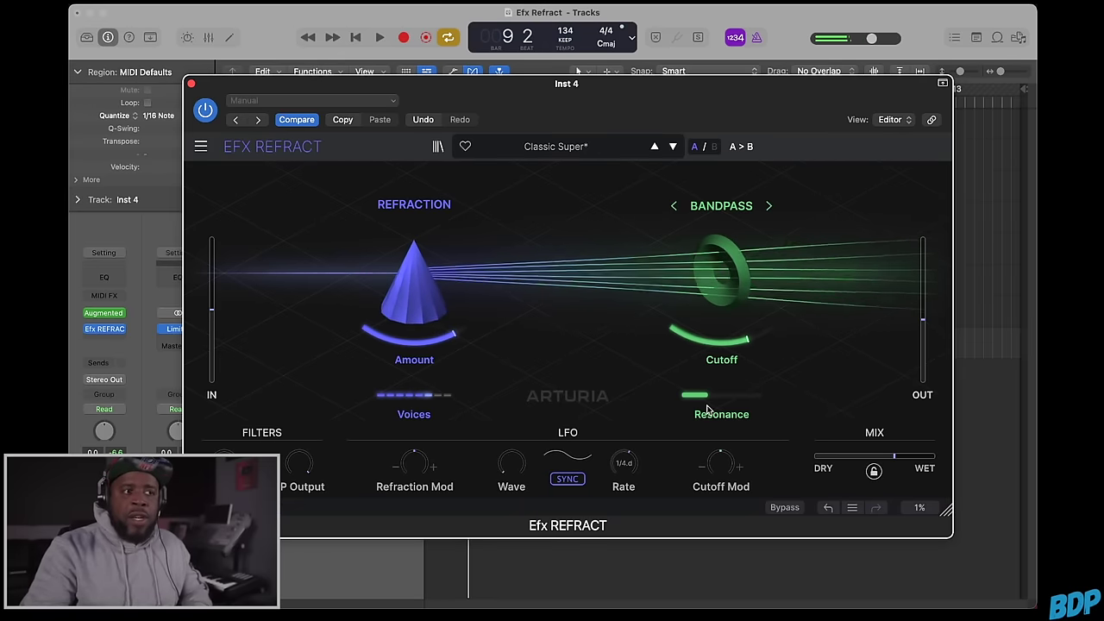
drag(703, 395, 736, 396)
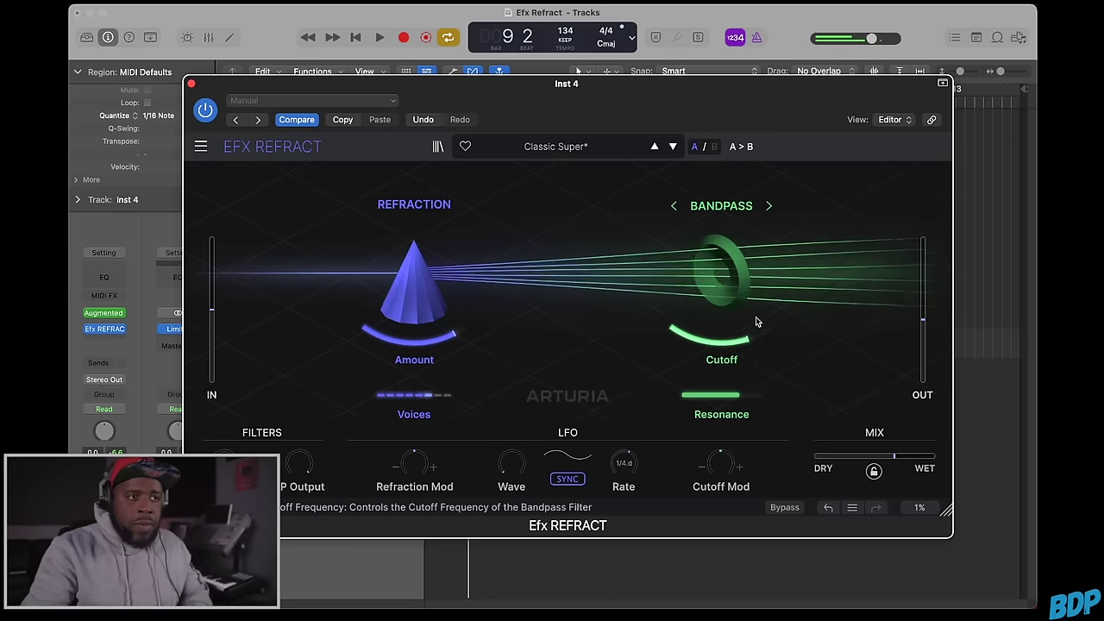
drag(756, 321, 747, 344)
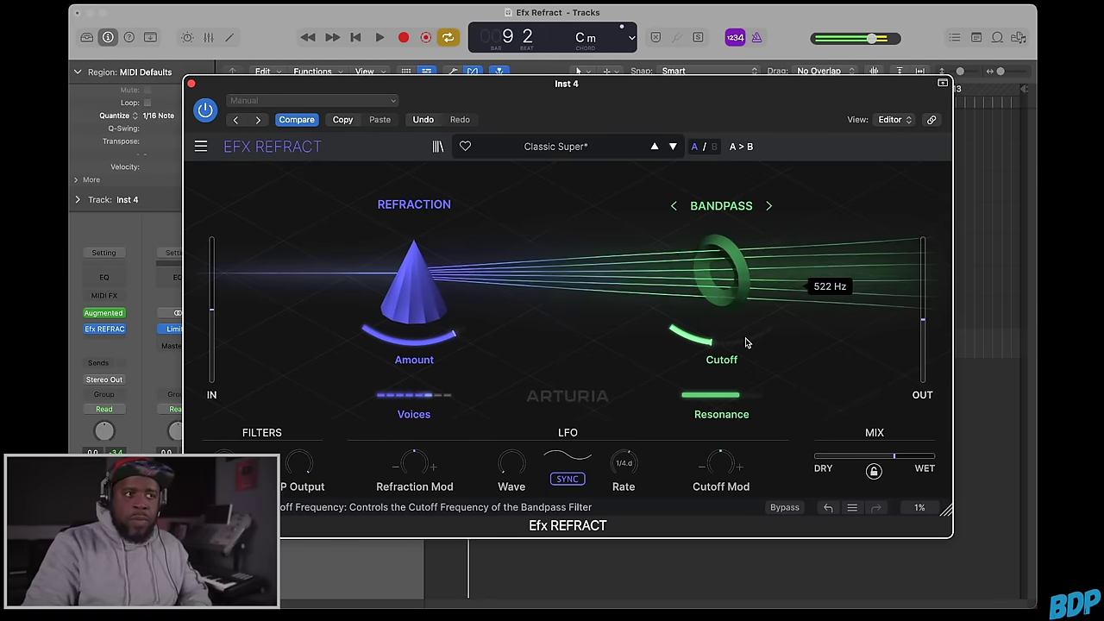
click(734, 212)
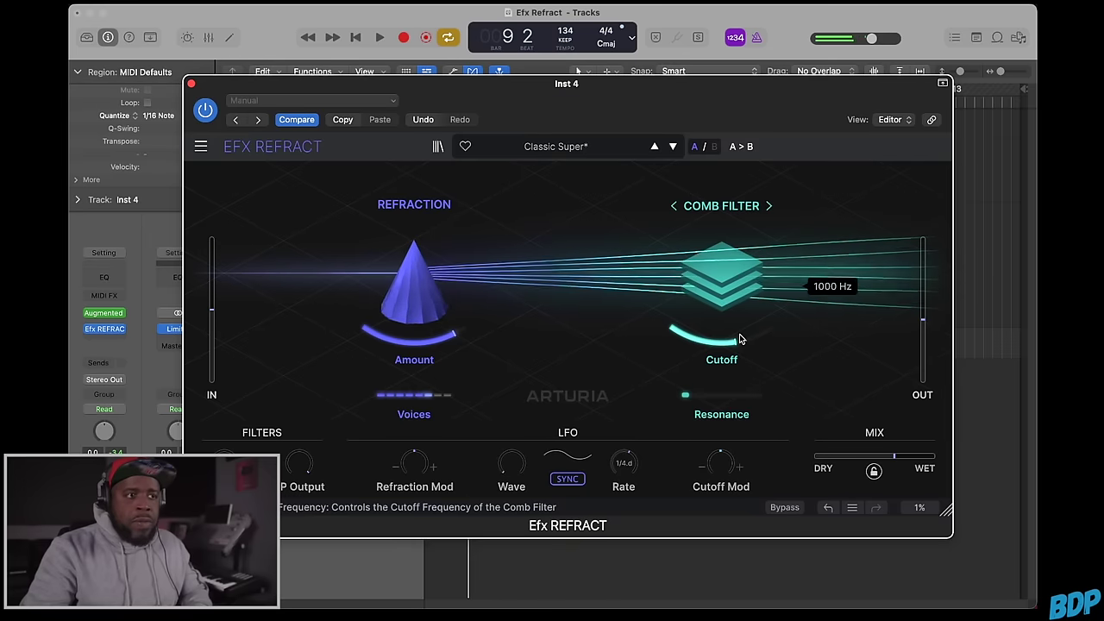
Step: Raise the Comb Filter Resonance and sweep Cutoff down to 68.7 Hz, then back to about 4900 Hz
drag(690, 394, 720, 394)
drag(733, 351, 736, 350)
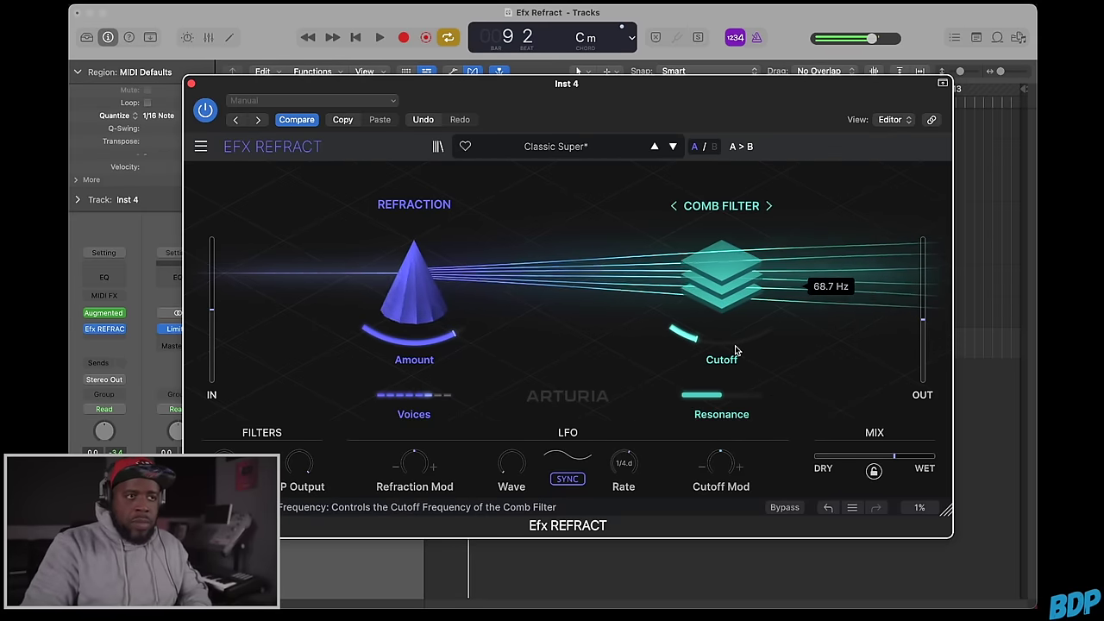
drag(736, 350, 736, 340)
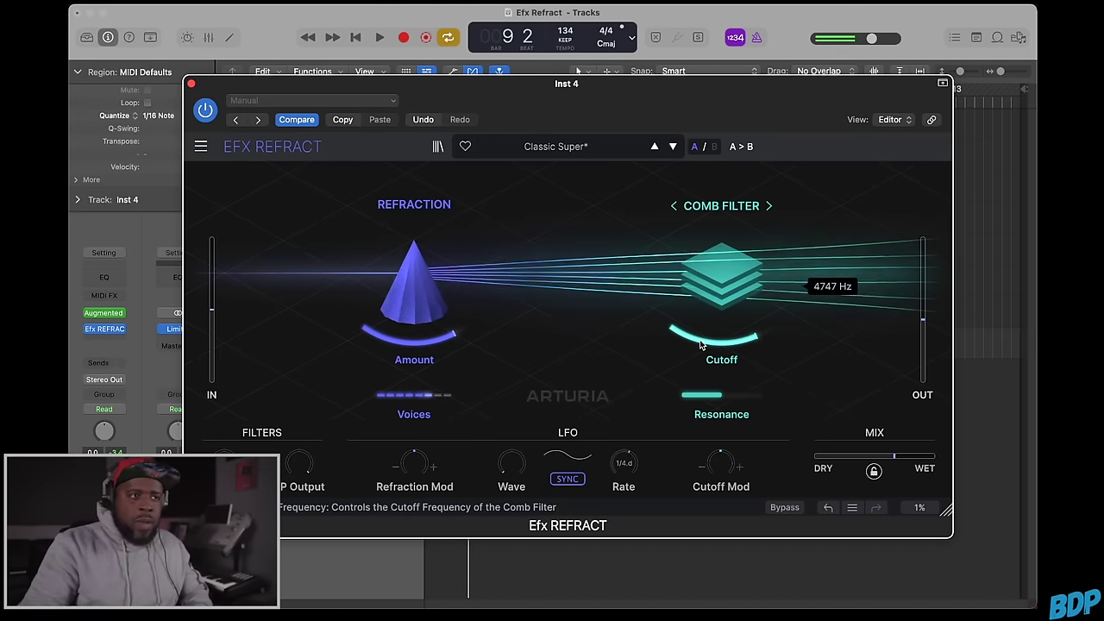
click(729, 209)
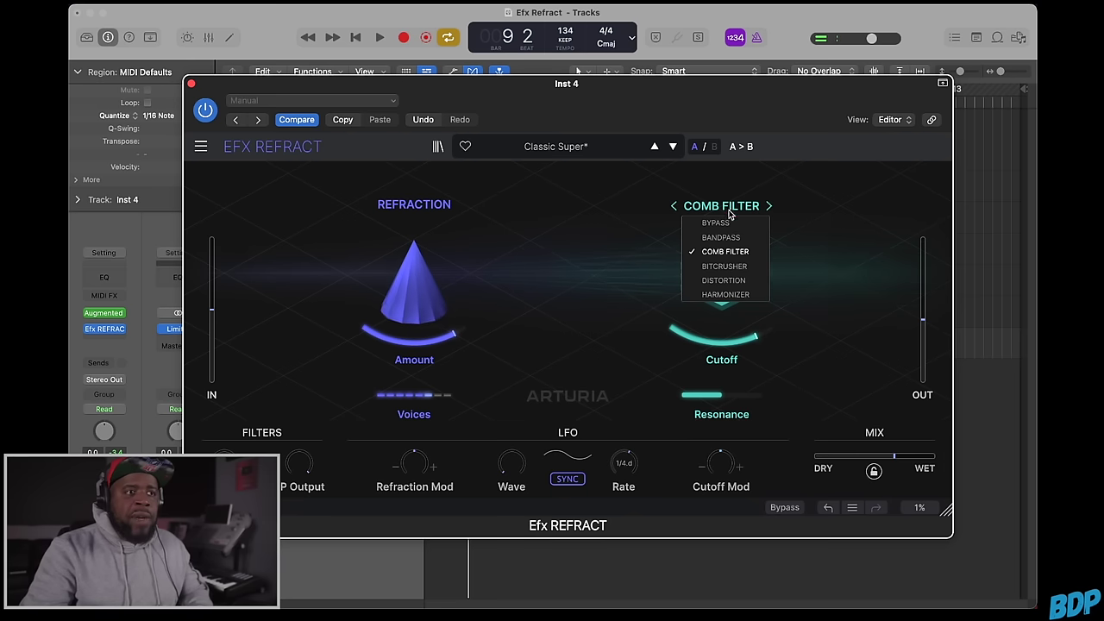
Step: Choose the Bitcrusher mode, raising Down Sample to about 21.9x and lowering Bit Depth
click(724, 265)
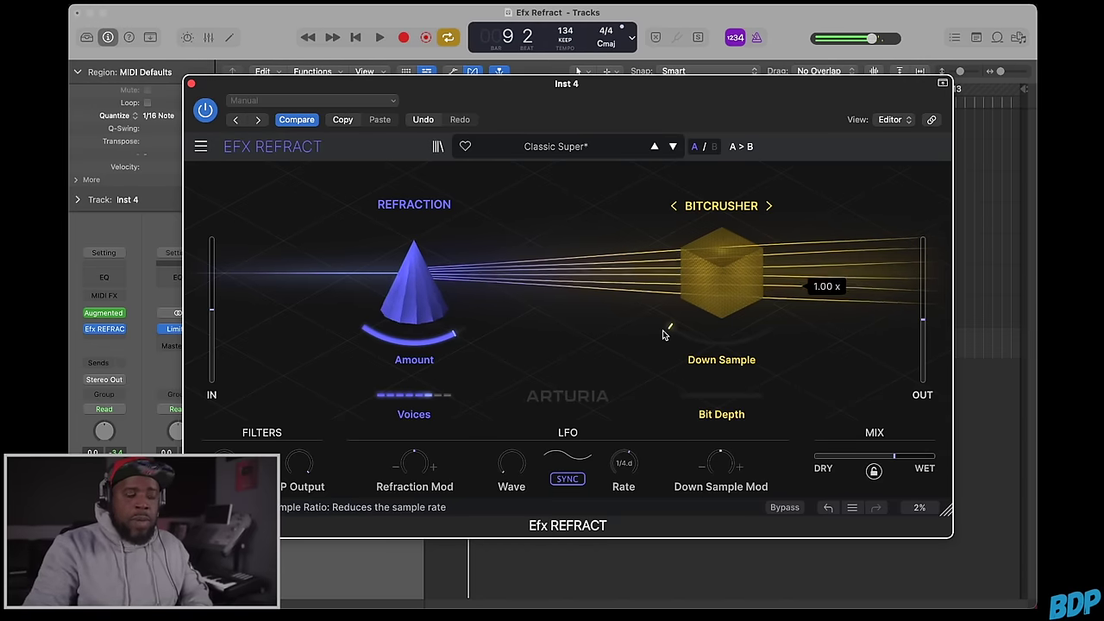
drag(673, 326, 676, 335)
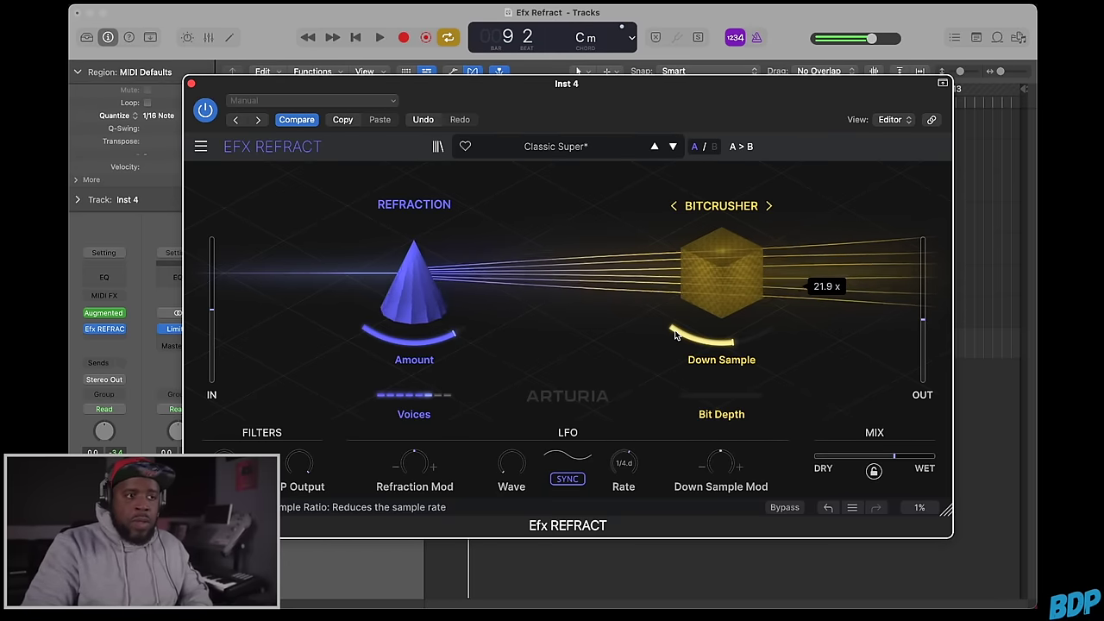
mouse_move(695, 394)
mouse_down()
mouse_move(696, 448)
mouse_move(692, 398)
mouse_up()
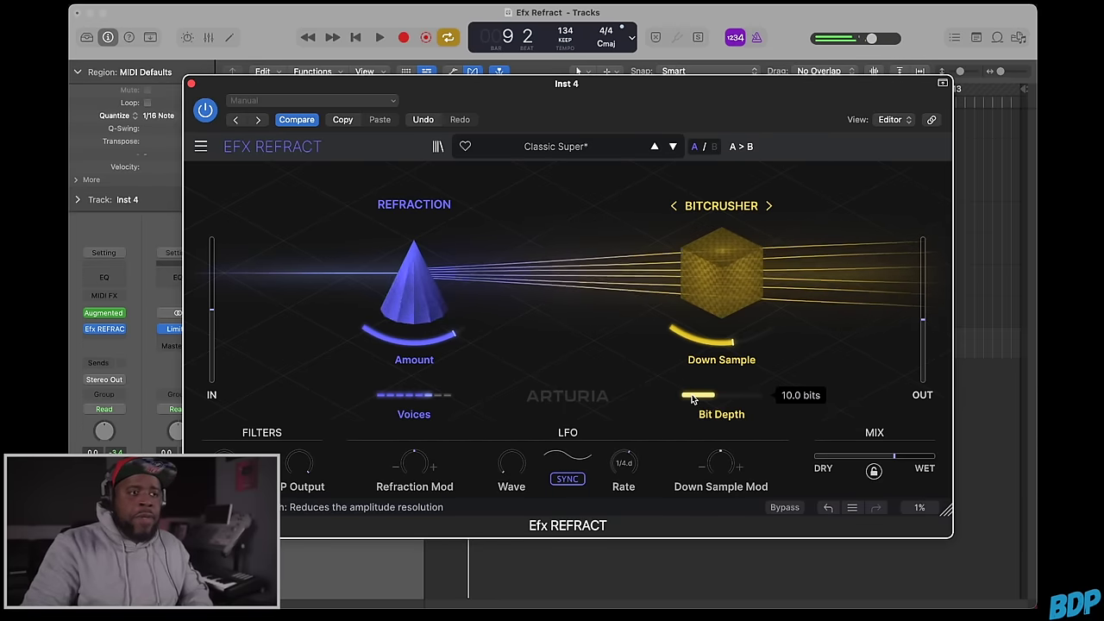
click(721, 206)
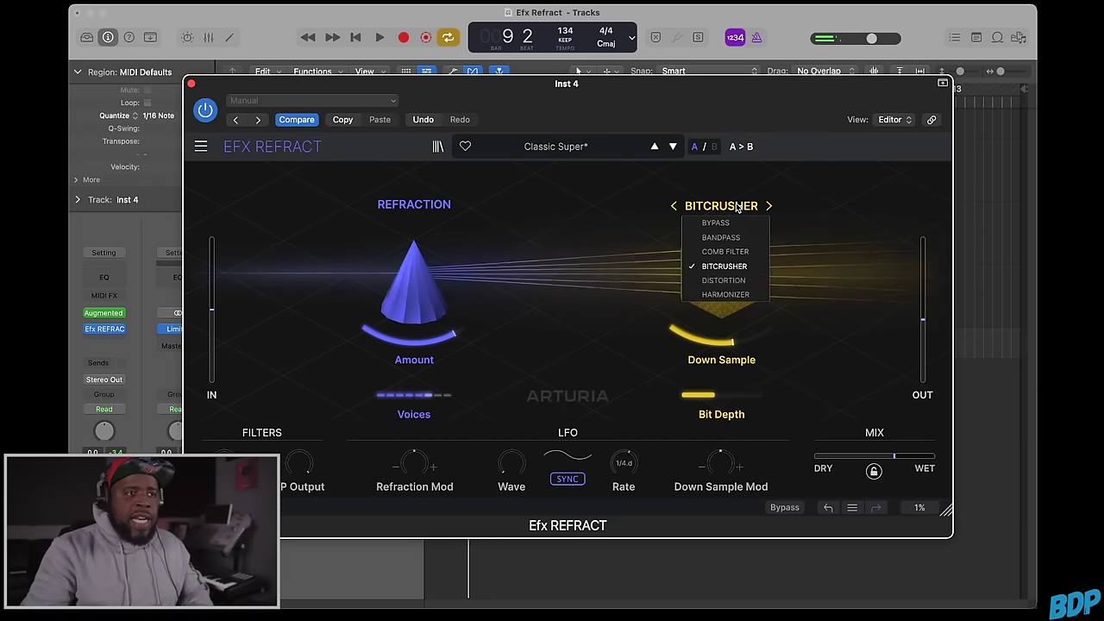
Step: Switch the module to Distortion, raise Drive to 26.2 dB and step the Algorithm to Sine Folder
click(732, 281)
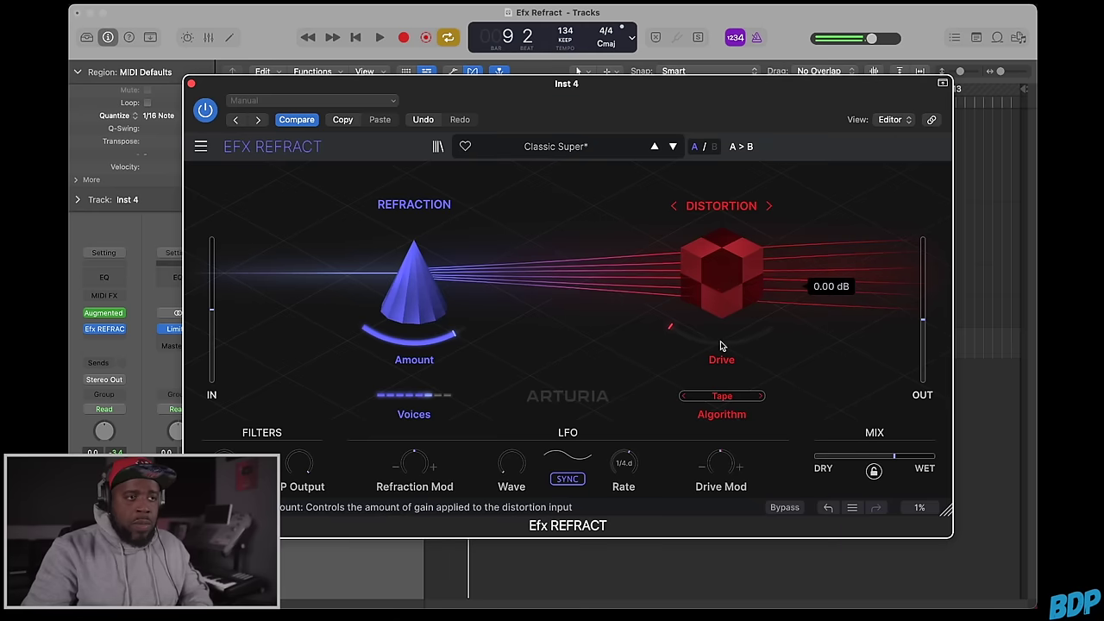
drag(676, 331, 675, 297)
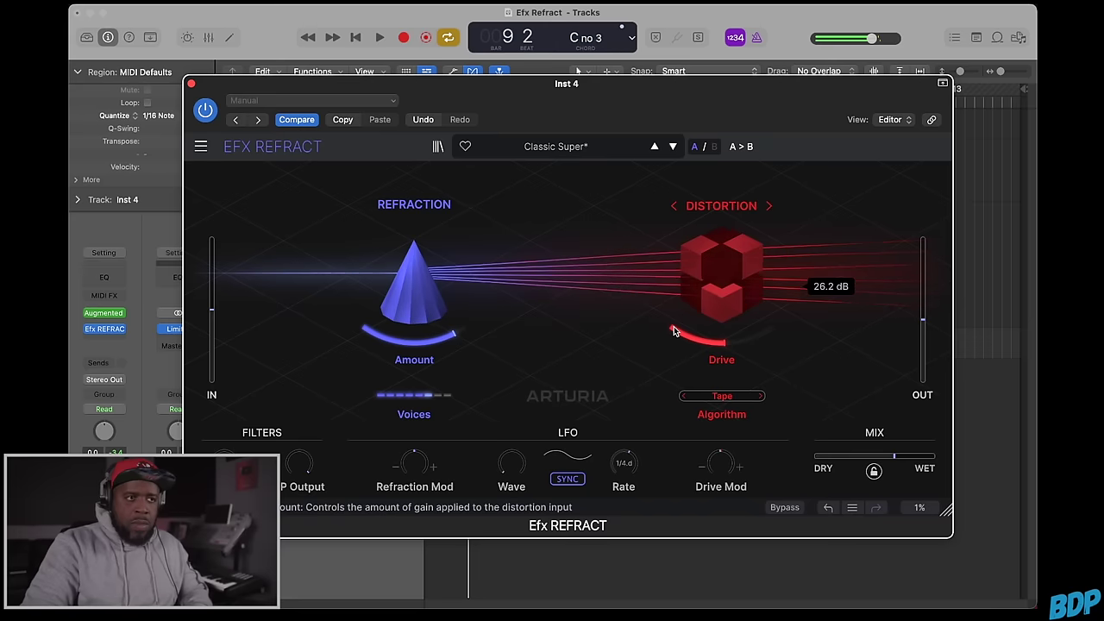
click(761, 397)
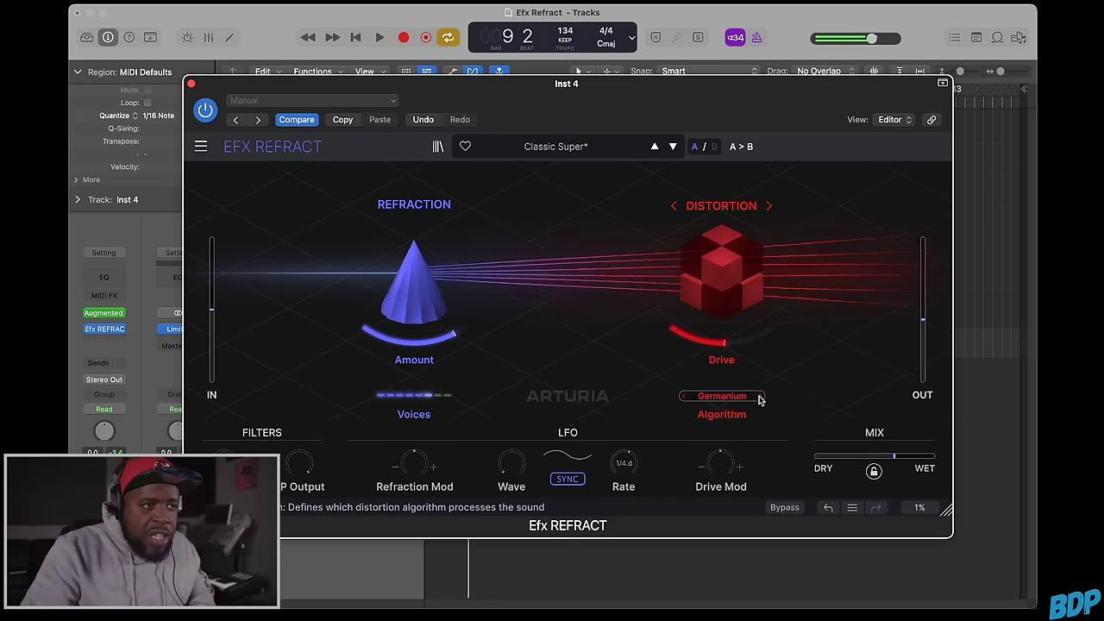
click(761, 397)
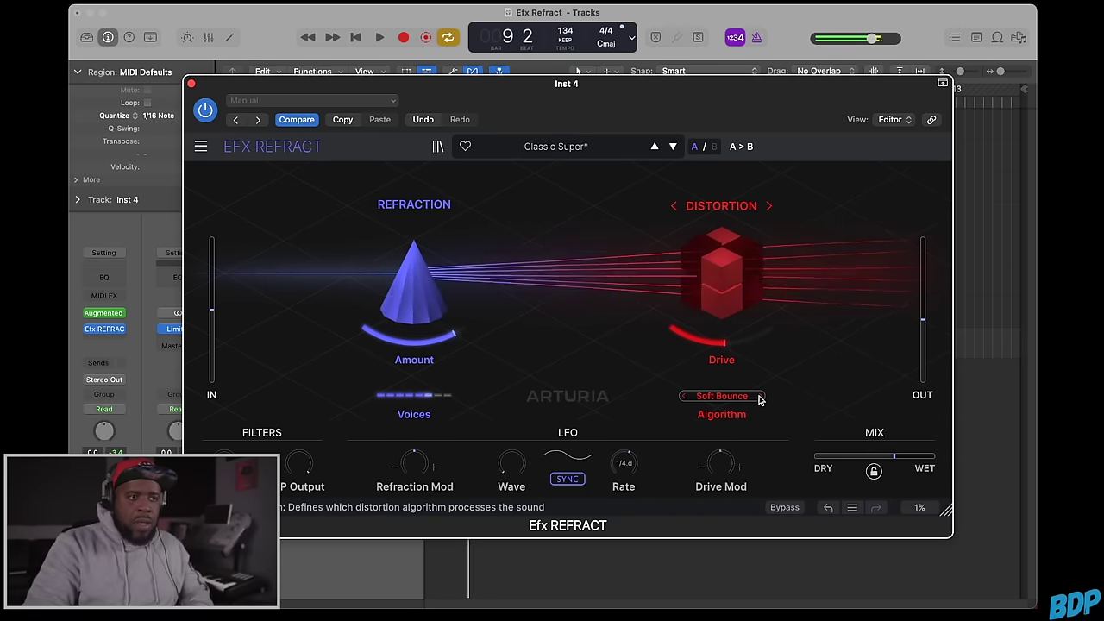
click(760, 397)
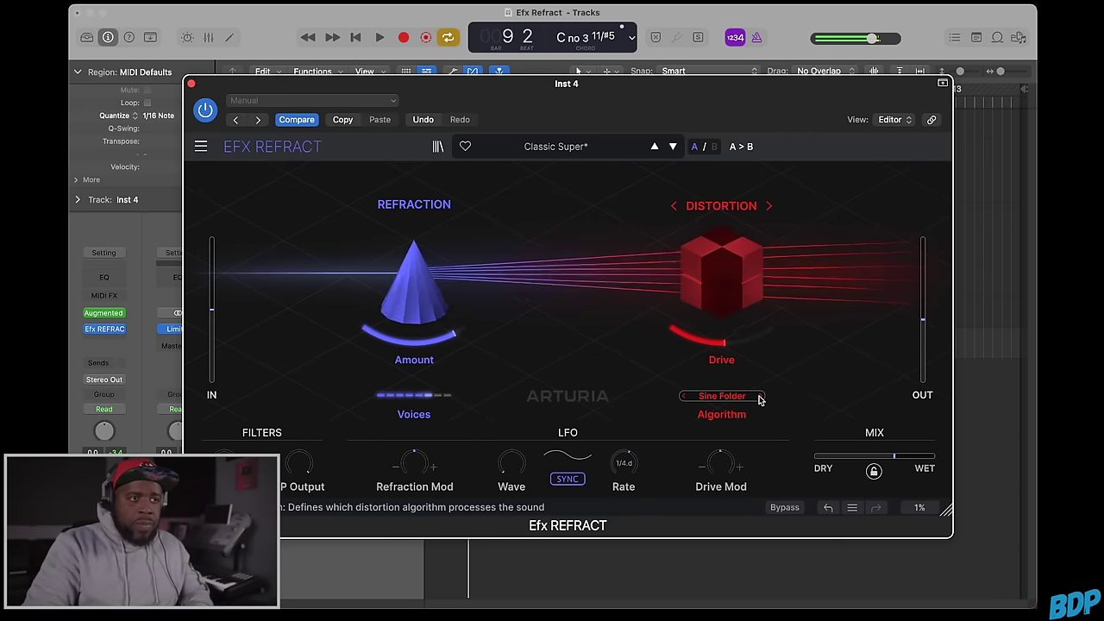
Step: Switch the module to Harmonizer, raising Spray to about 95 ms with the Minor chord
click(735, 208)
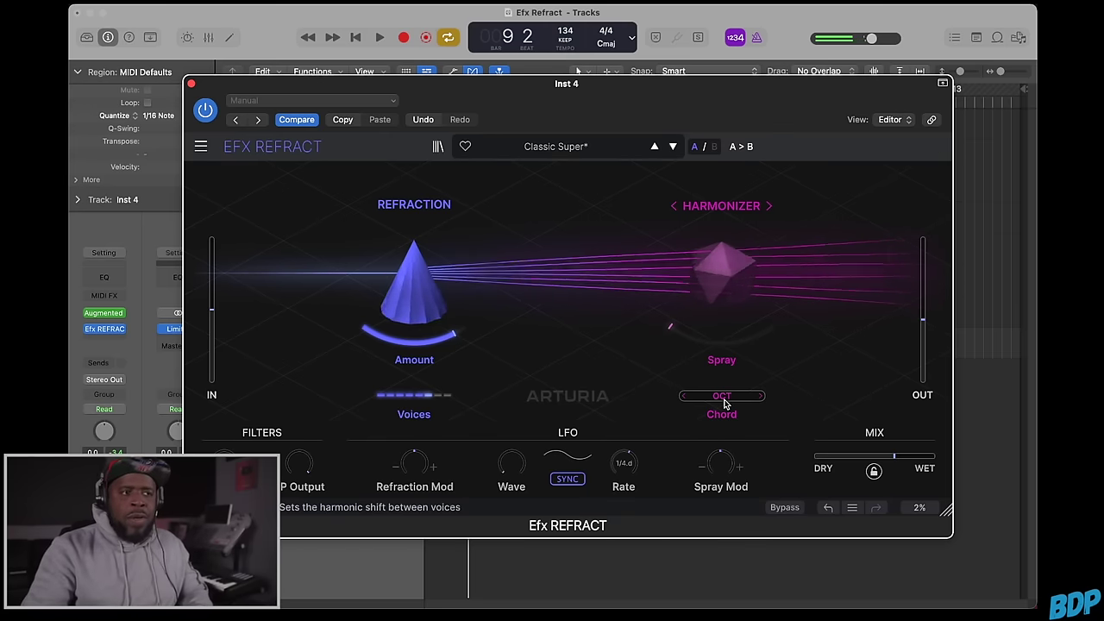
drag(672, 327, 672, 207)
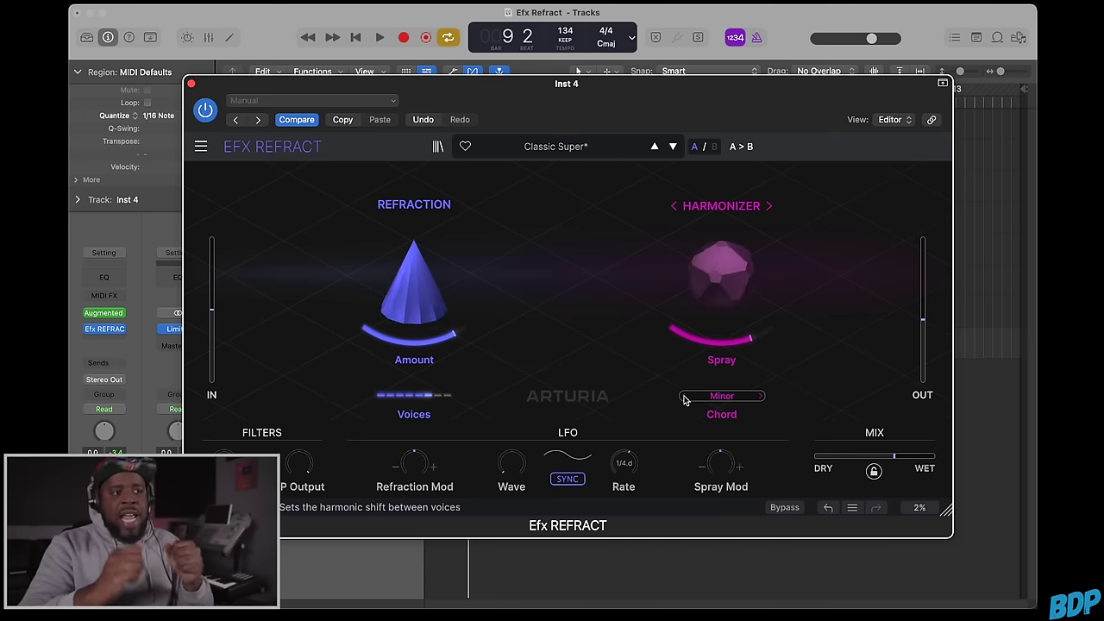
click(725, 207)
Step: Switch to Bandpass, raise Refraction Mod, lower Amount to 65.6% and reduce Resonance
click(724, 238)
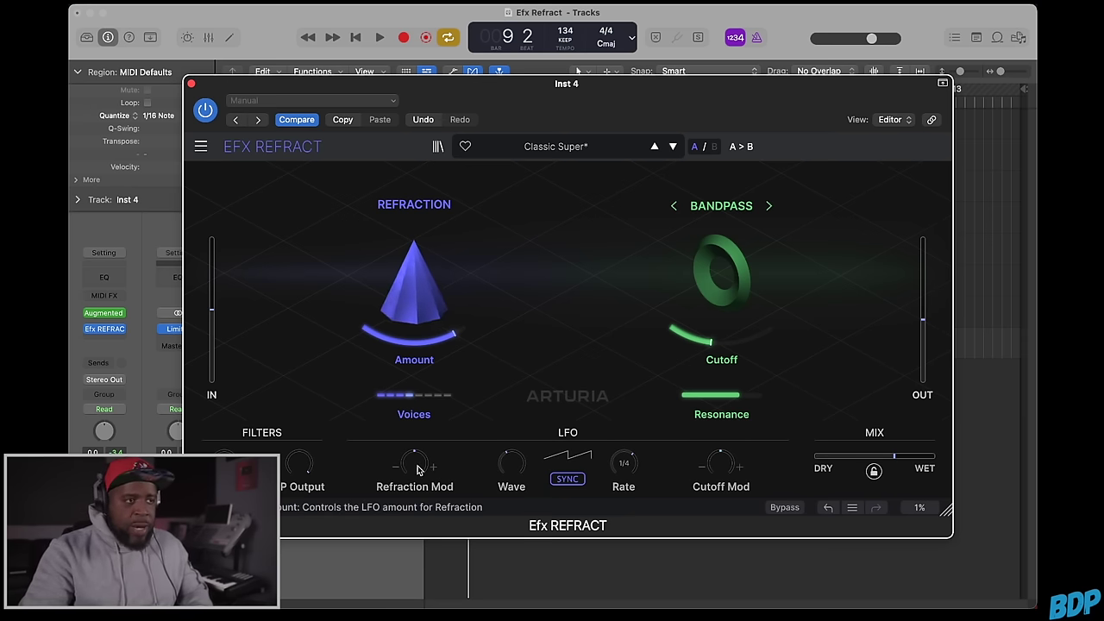
drag(414, 464, 415, 432)
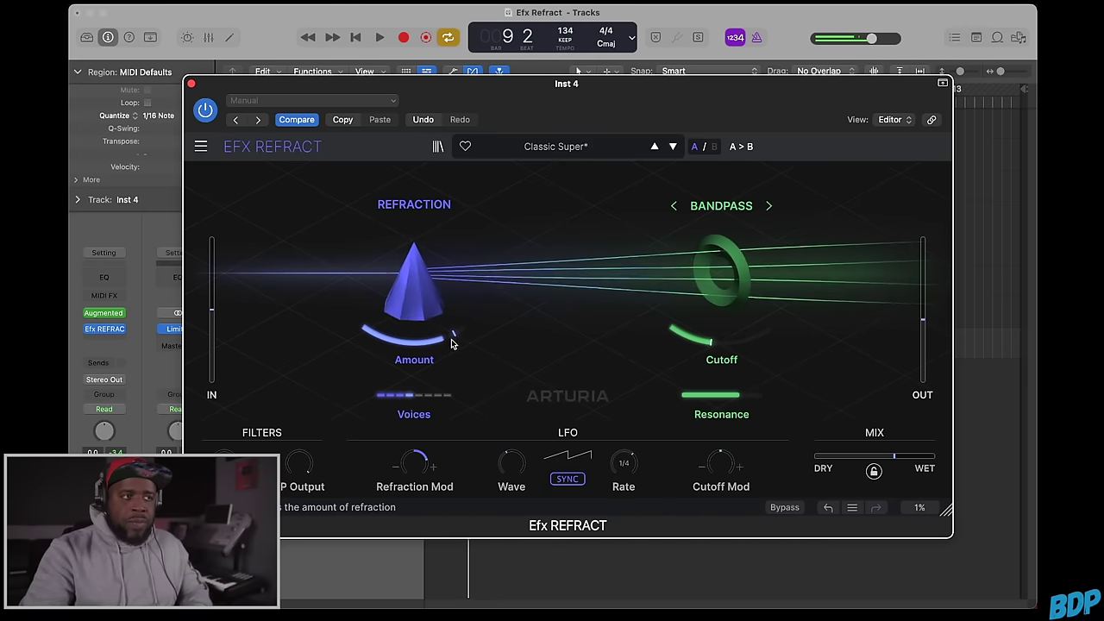
mouse_move(452, 343)
mouse_down()
mouse_move(452, 390)
mouse_move(450, 342)
mouse_up()
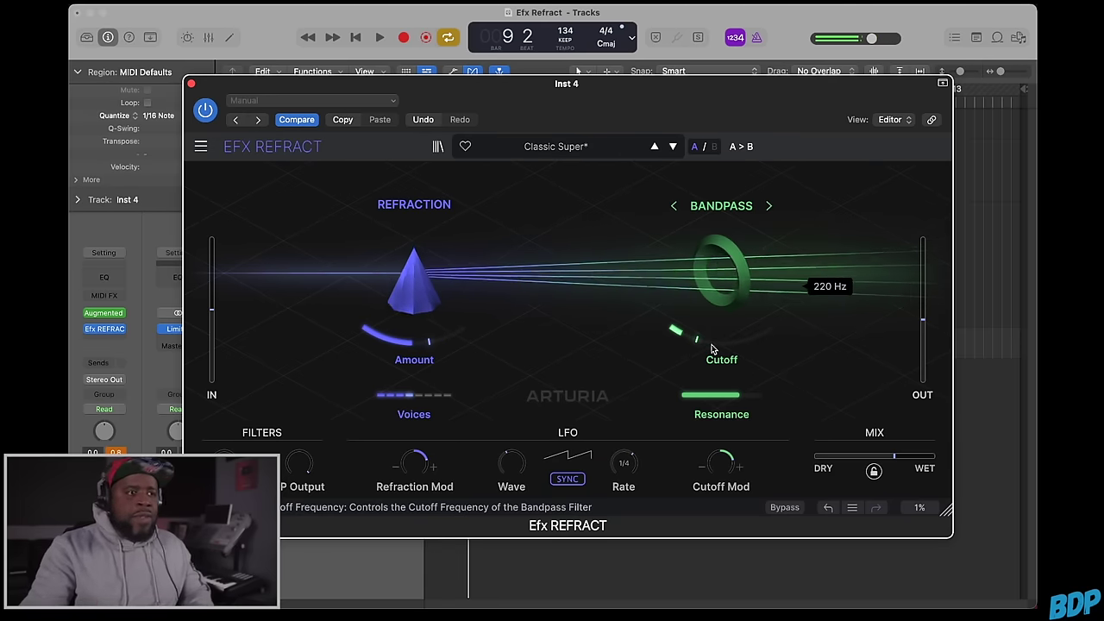
drag(697, 396, 698, 423)
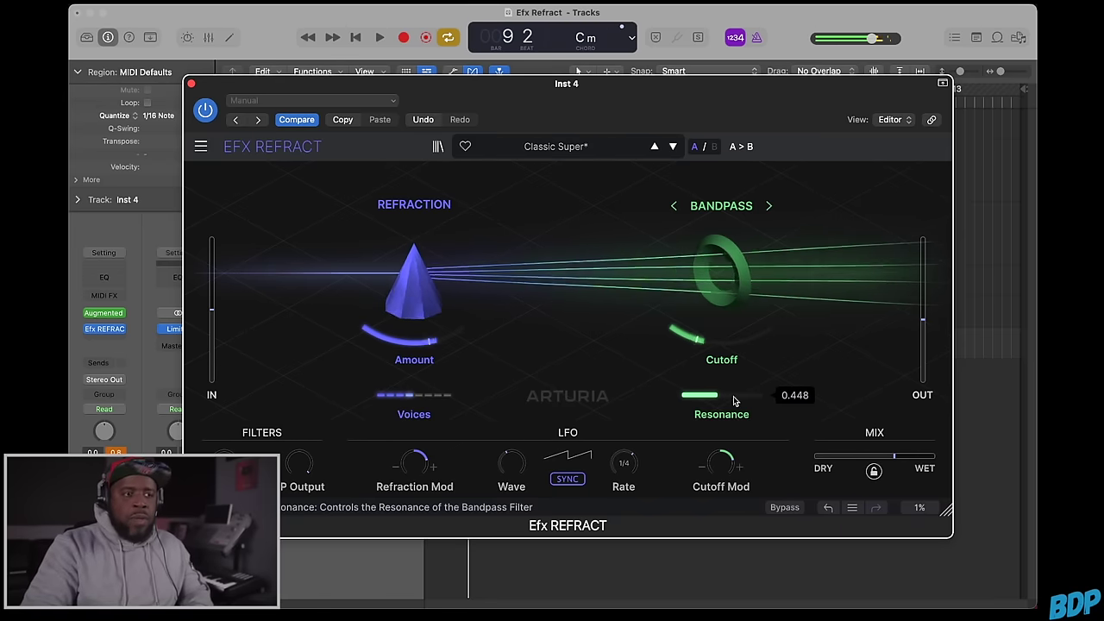
click(725, 207)
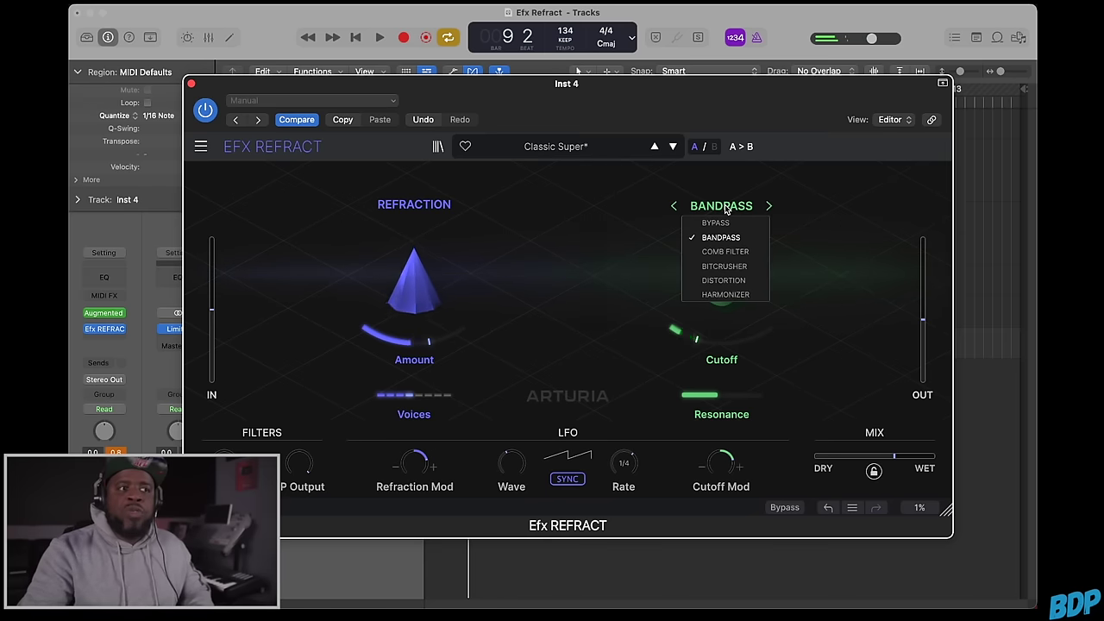
Step: Re-enable Efx Refract, return the module to Distortion, set LFO Rate to 1/8 dotted, and close the window
click(727, 267)
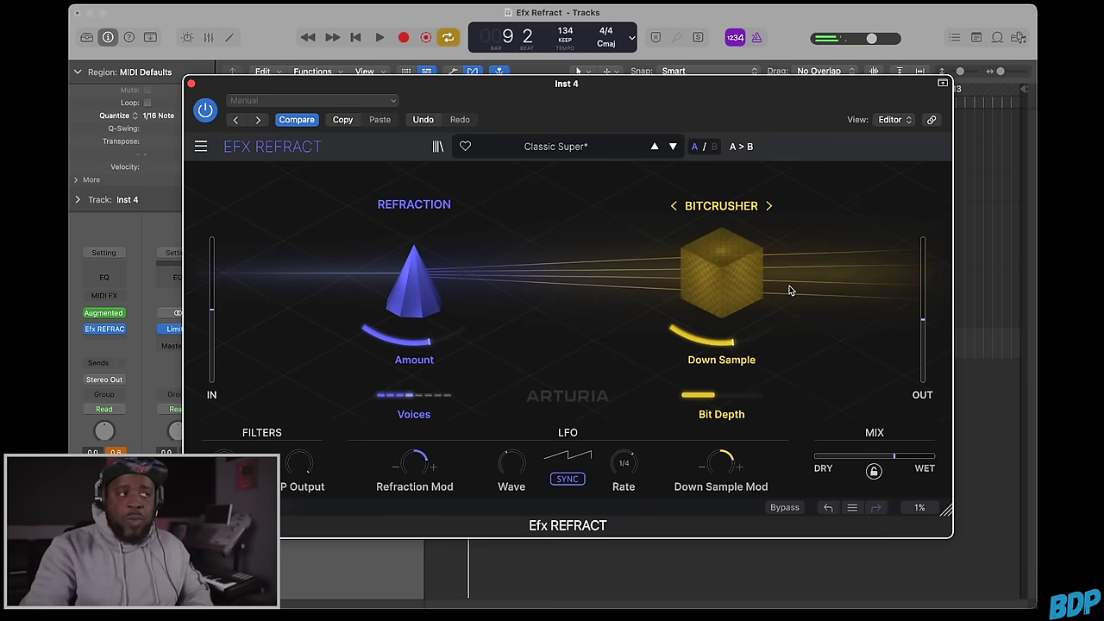
click(207, 112)
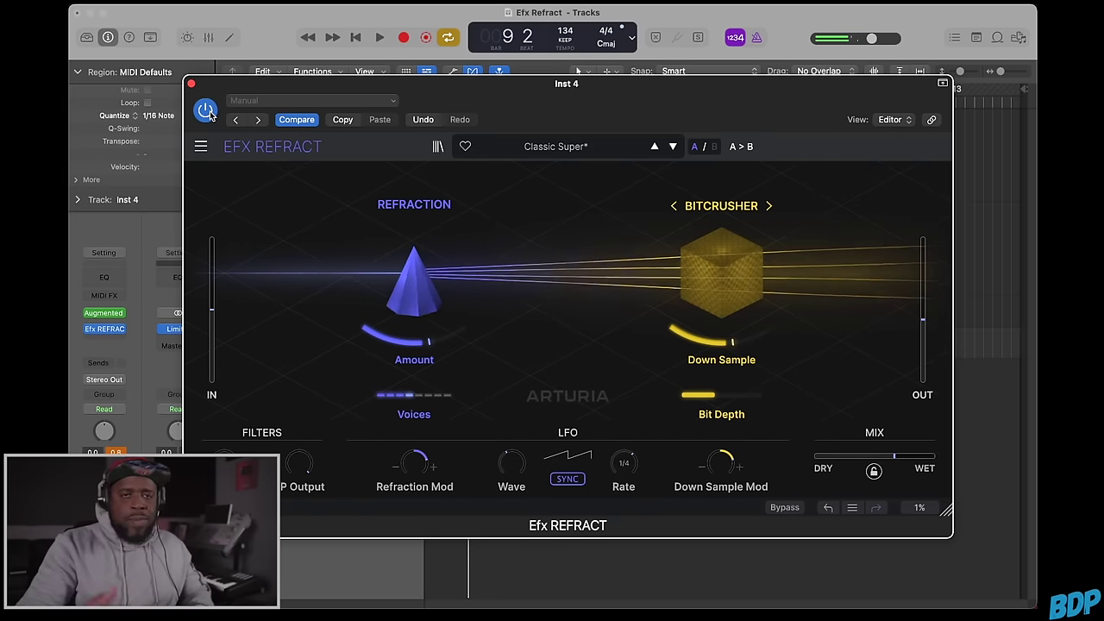
click(722, 207)
click(717, 280)
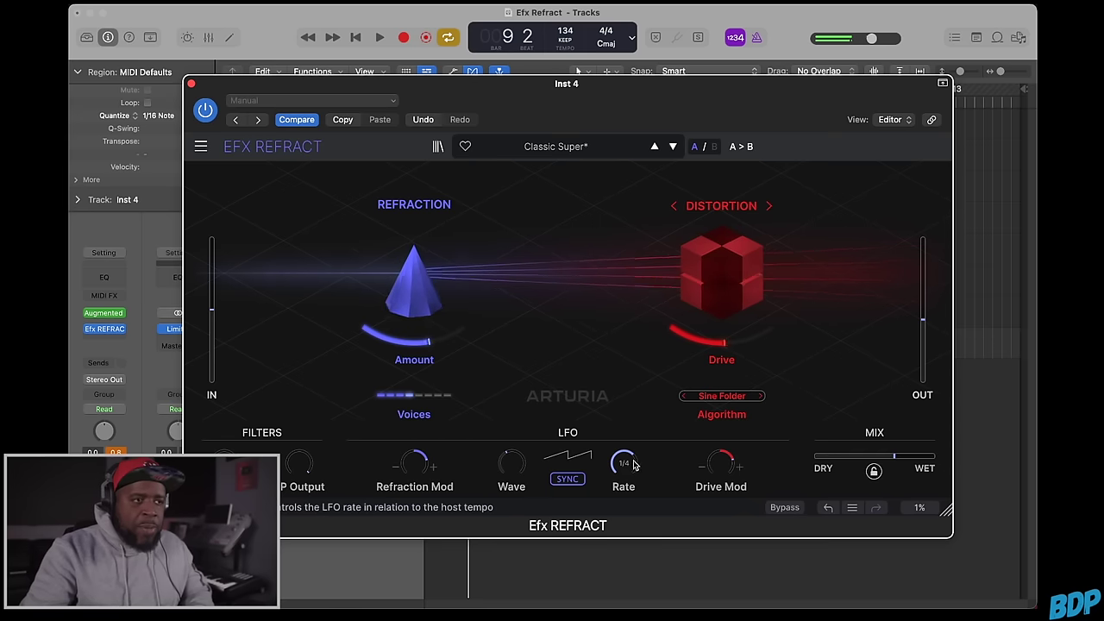
drag(635, 466, 635, 455)
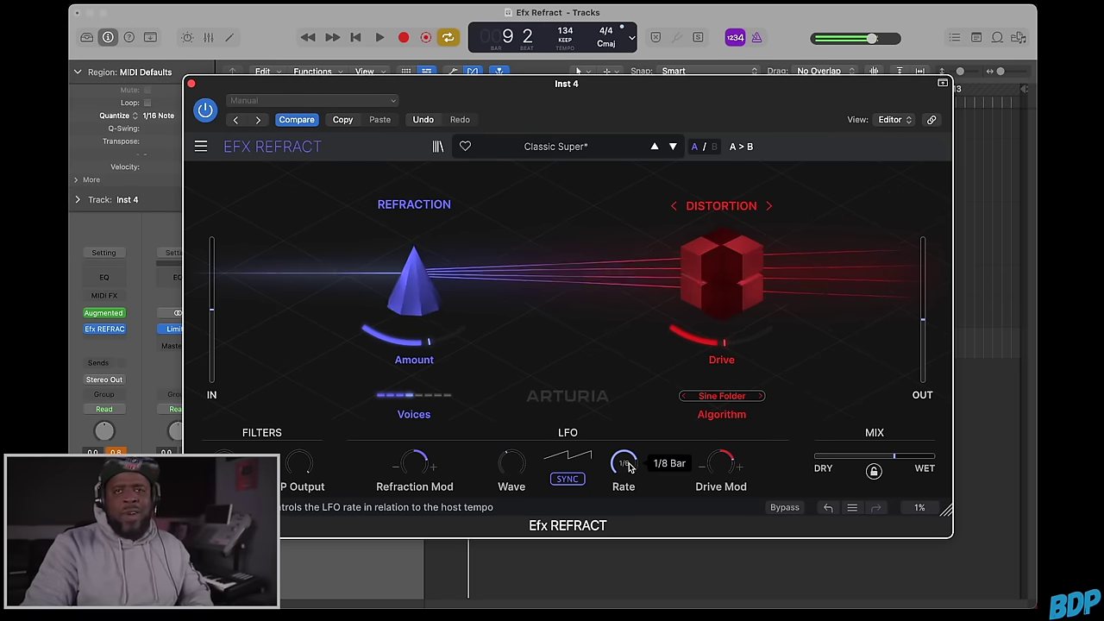
click(191, 84)
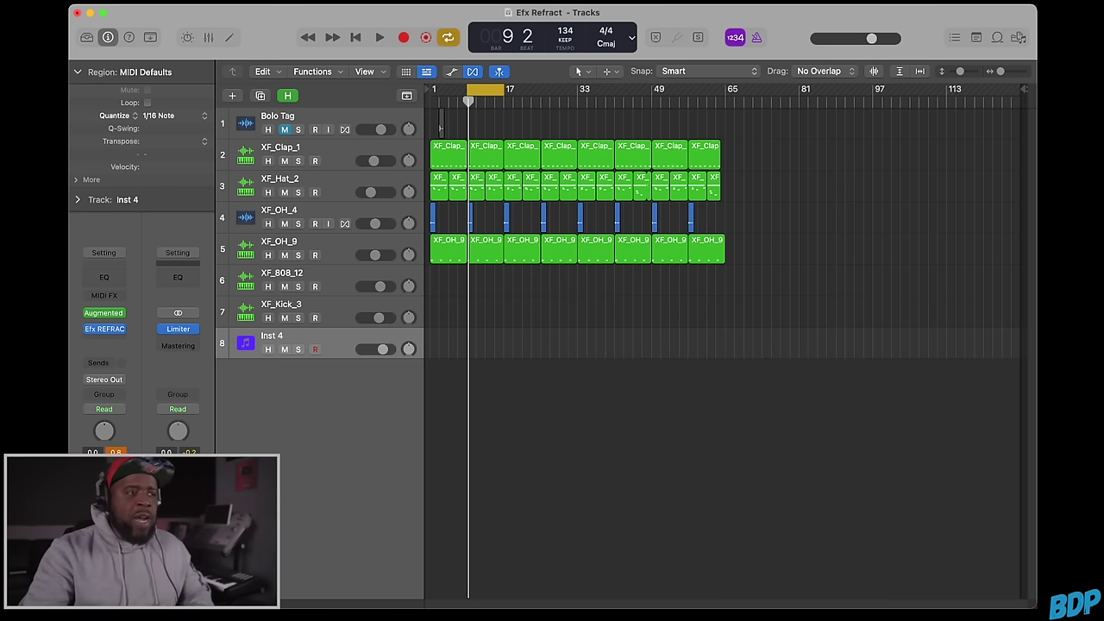
Step: Record the piano part on Inst 4 at bar 9, then lower Inst 4's volume slightly
click(404, 39)
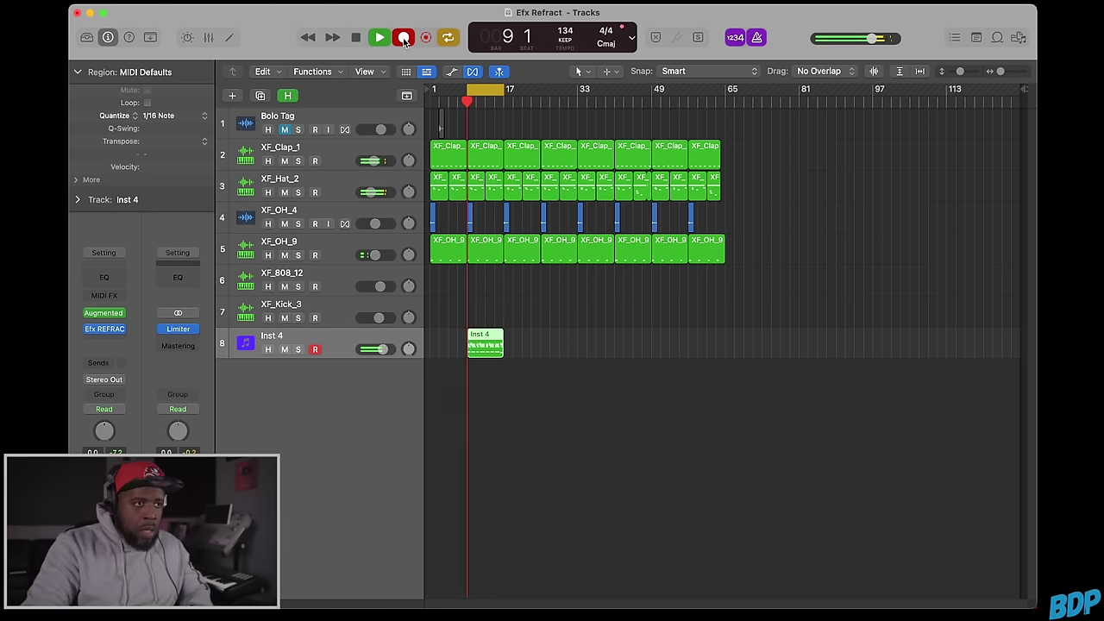
click(403, 38)
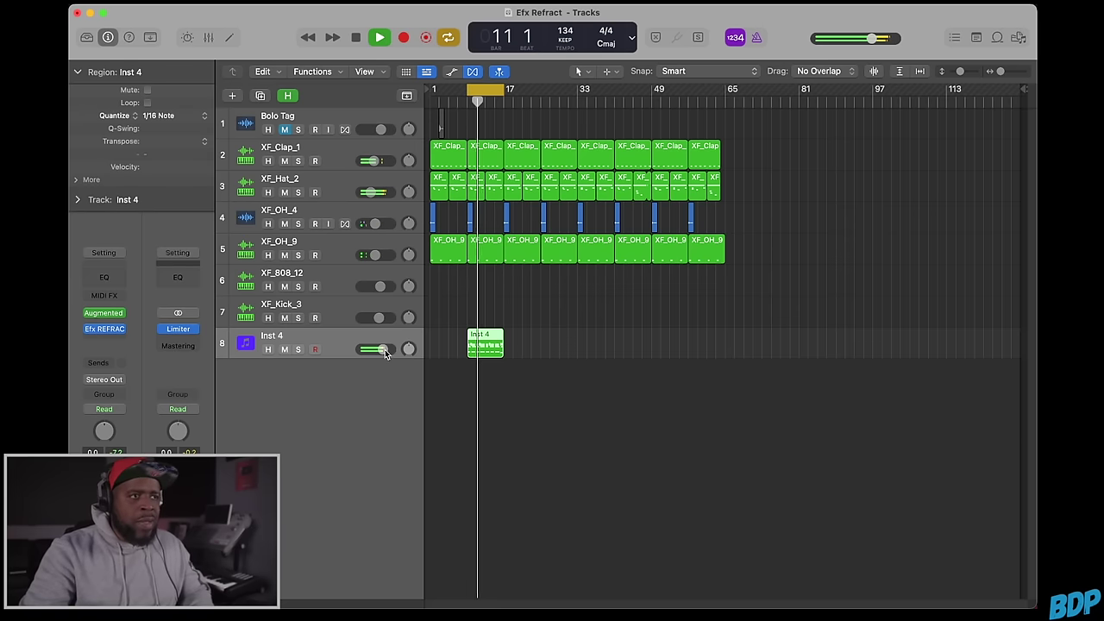
drag(383, 349, 380, 350)
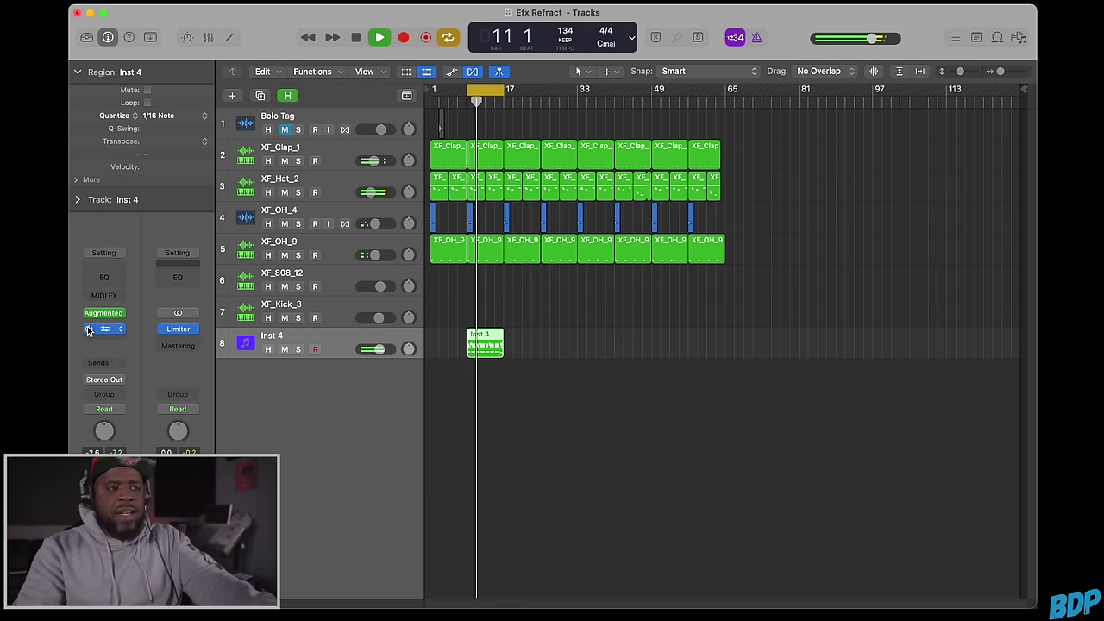
Step: Record an 808 part on the XF_808_12 track starting from bar 9, then stop playback
key(space)
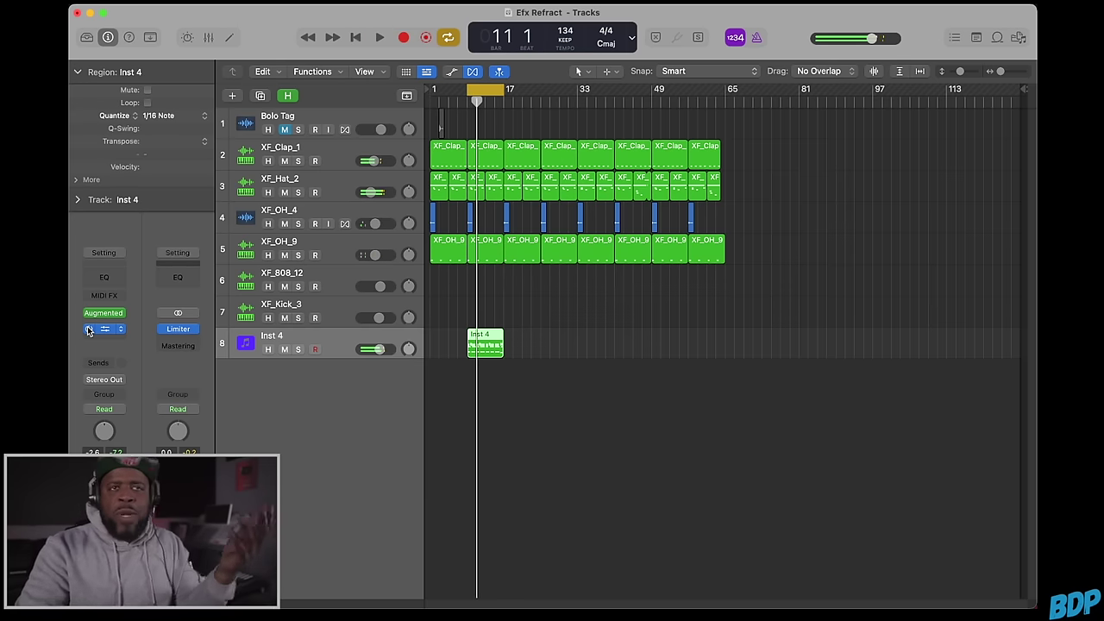
click(325, 284)
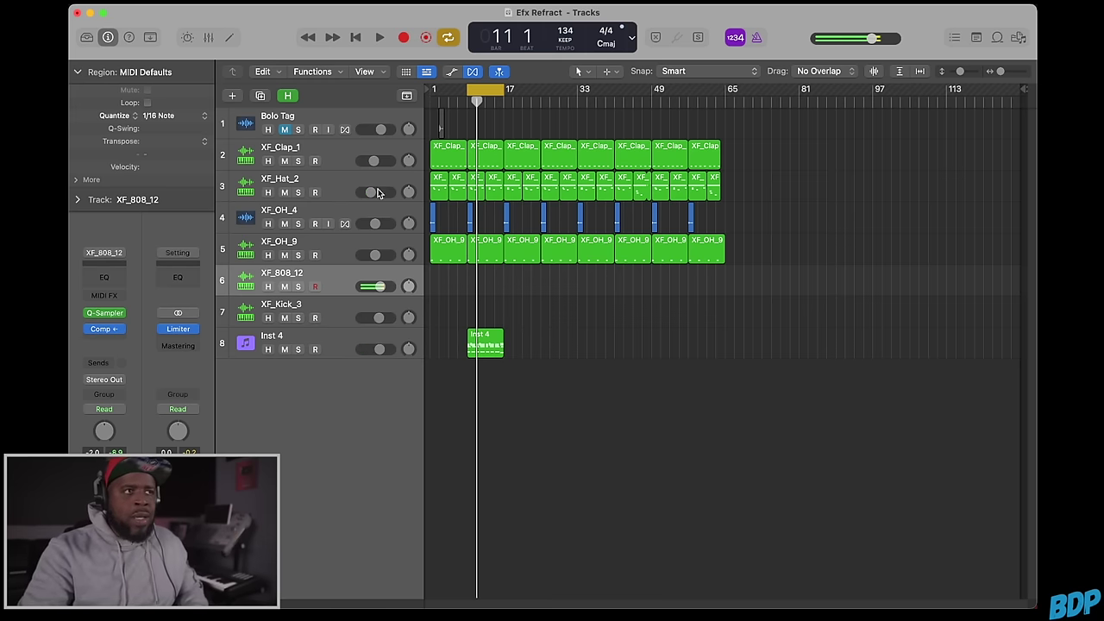
click(353, 37)
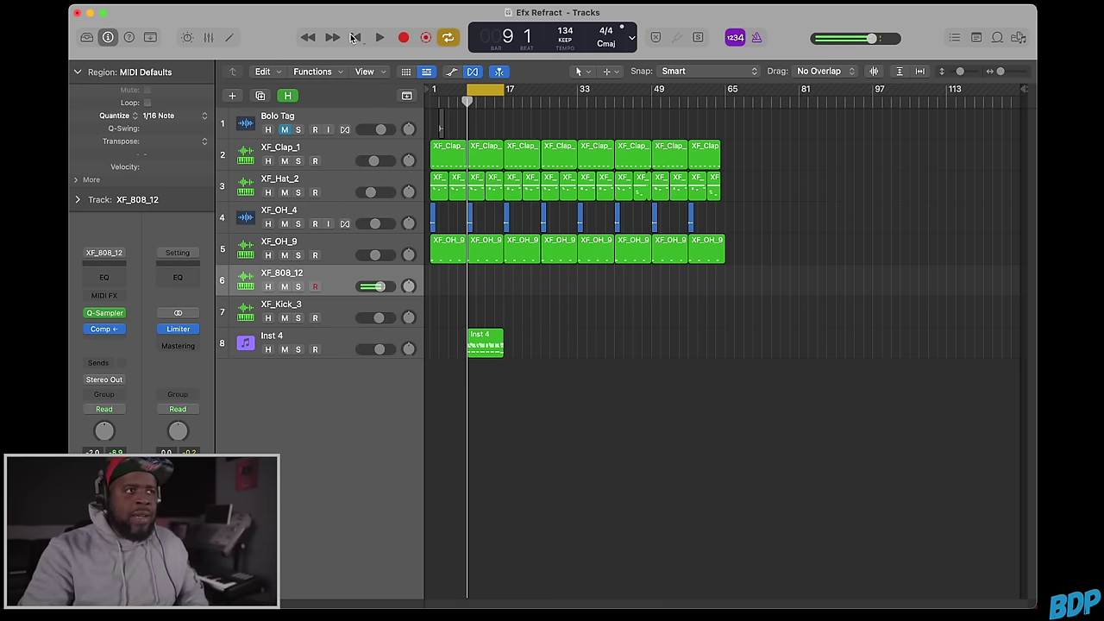
click(404, 38)
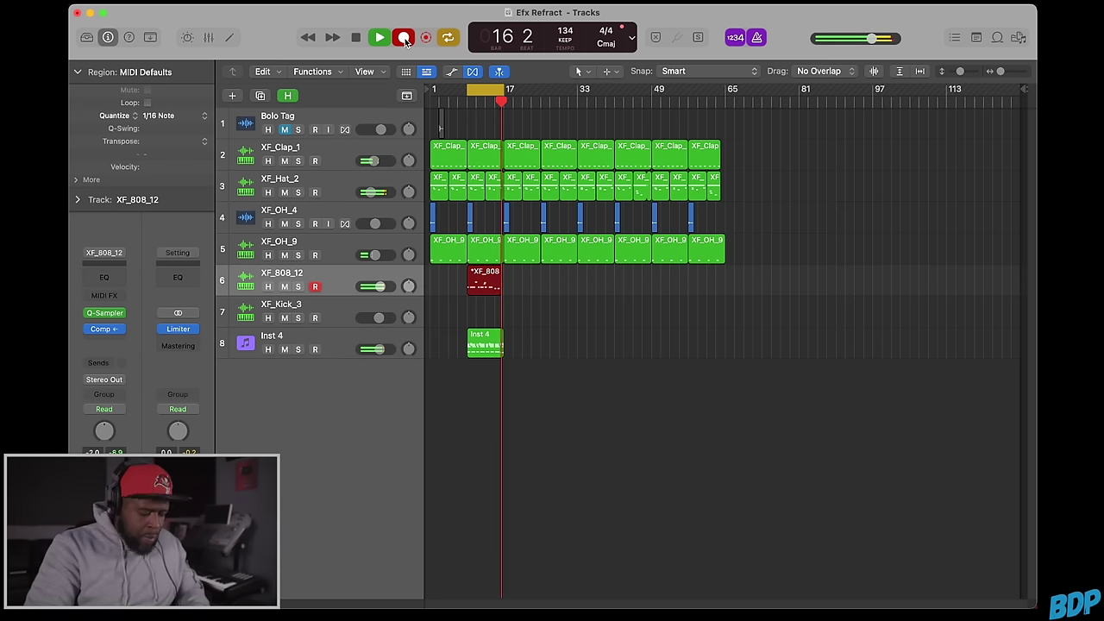
key(space)
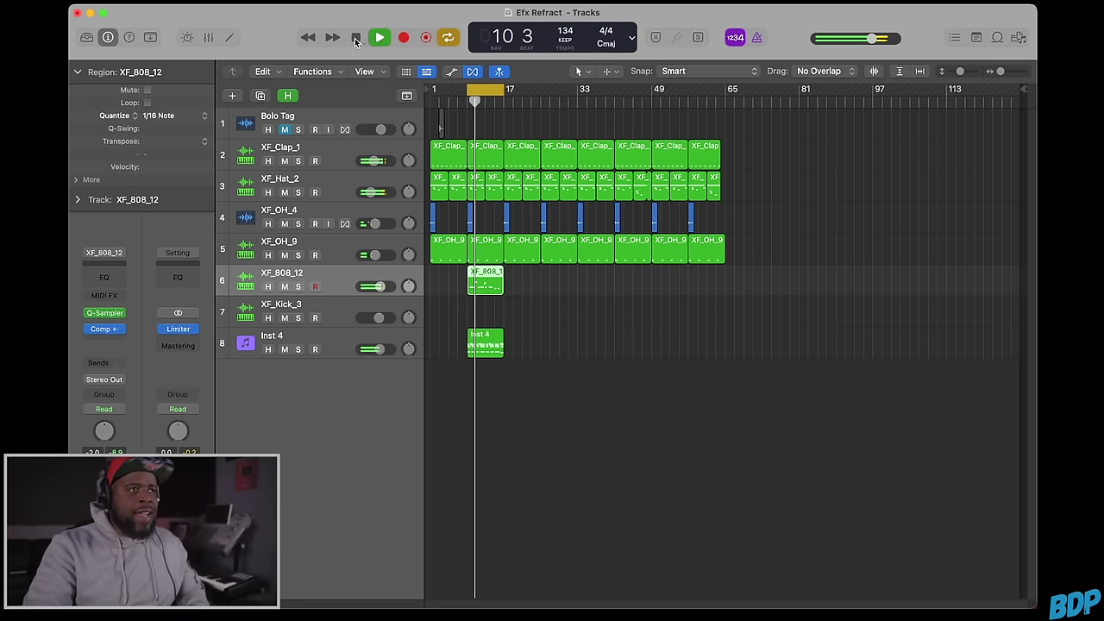
click(356, 39)
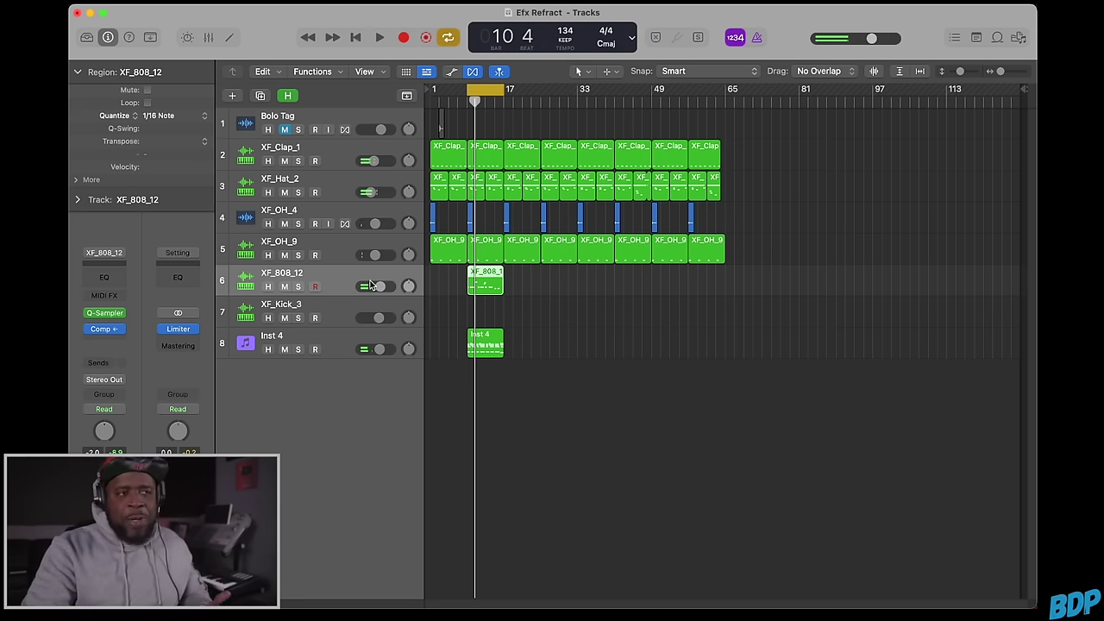